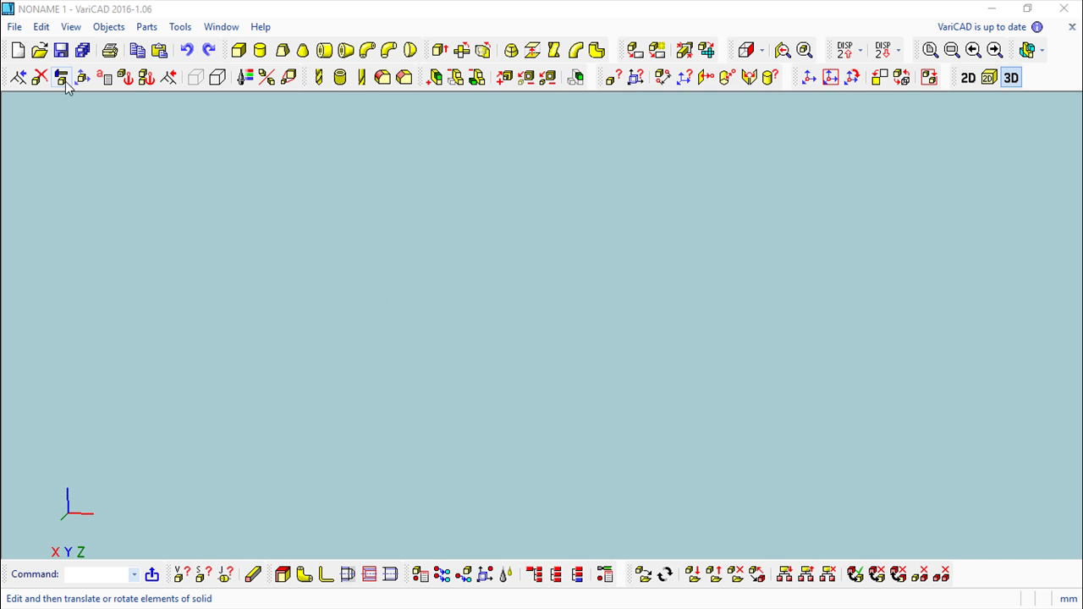
Open the STEP file backcover from the desktop.
click(40, 52)
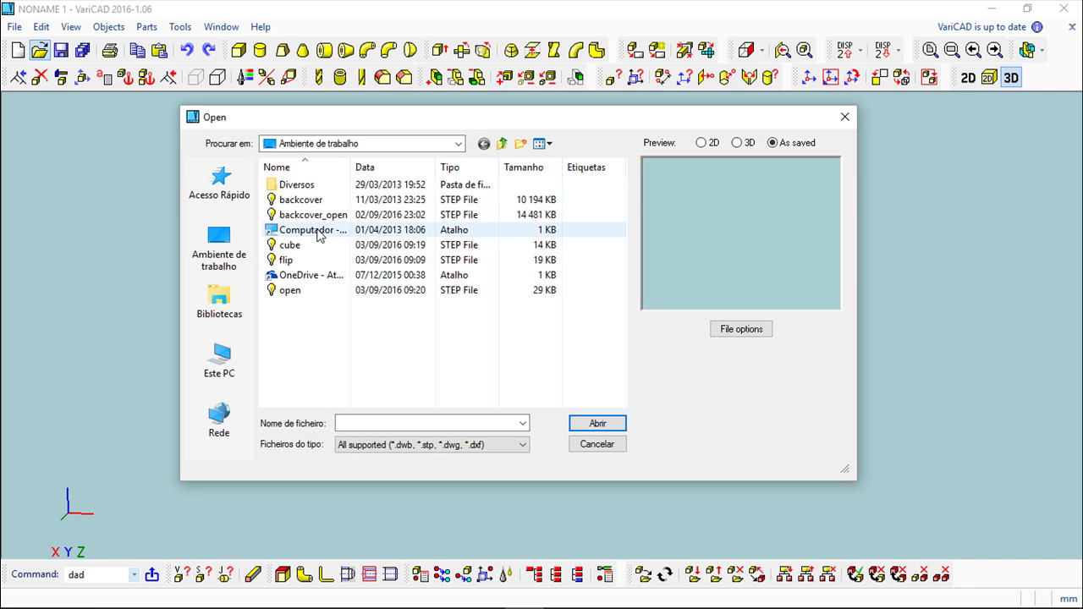
click(309, 203)
click(596, 422)
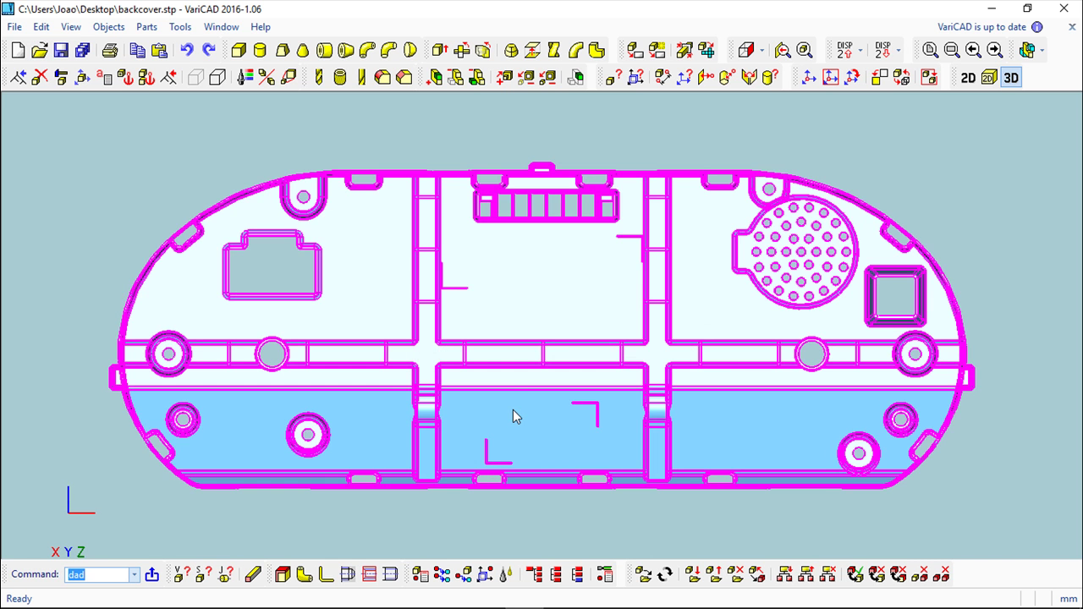
Fillet the outer top edge loop of the slotted block inside the back cover with a radius of 1 mm.
drag(554, 356, 685, 448)
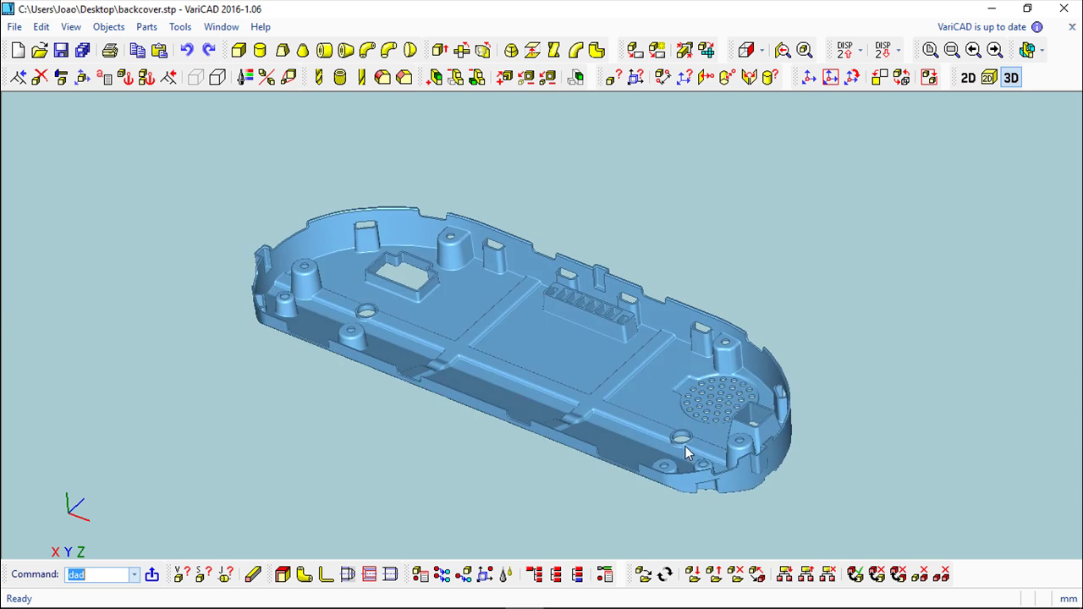
scroll(649, 362, up, 2)
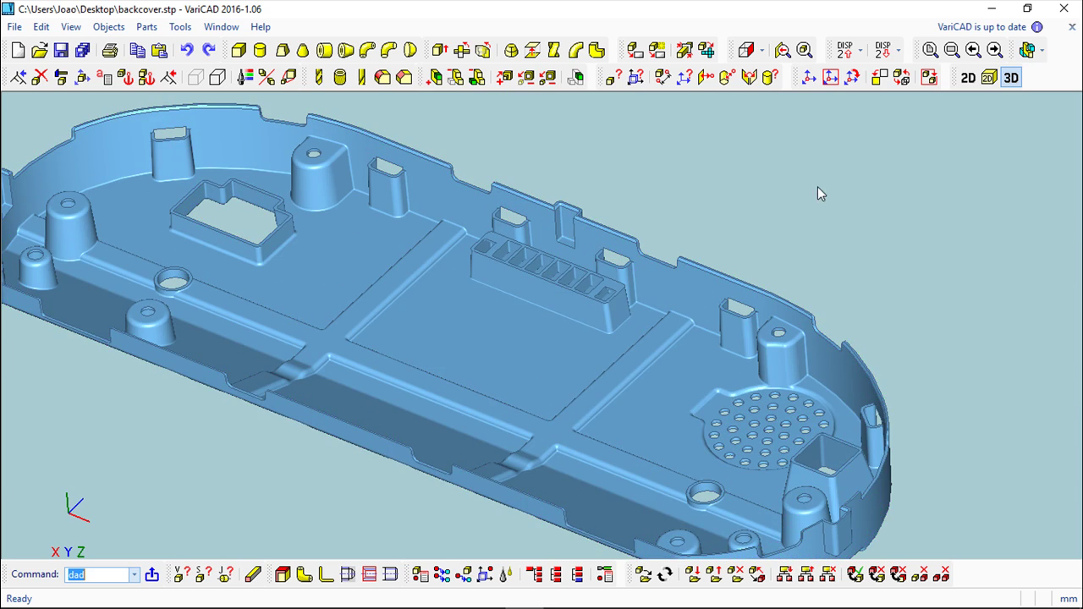
scroll(795, 247, up, 4)
mouse_move(563, 416)
mouse_down()
mouse_move(623, 307)
mouse_move(713, 367)
mouse_move(720, 283)
mouse_move(733, 381)
mouse_move(797, 396)
mouse_move(561, 392)
mouse_move(585, 390)
mouse_move(470, 346)
mouse_move(357, 356)
mouse_move(581, 387)
mouse_move(568, 412)
mouse_move(629, 380)
mouse_move(611, 451)
mouse_move(507, 404)
mouse_up()
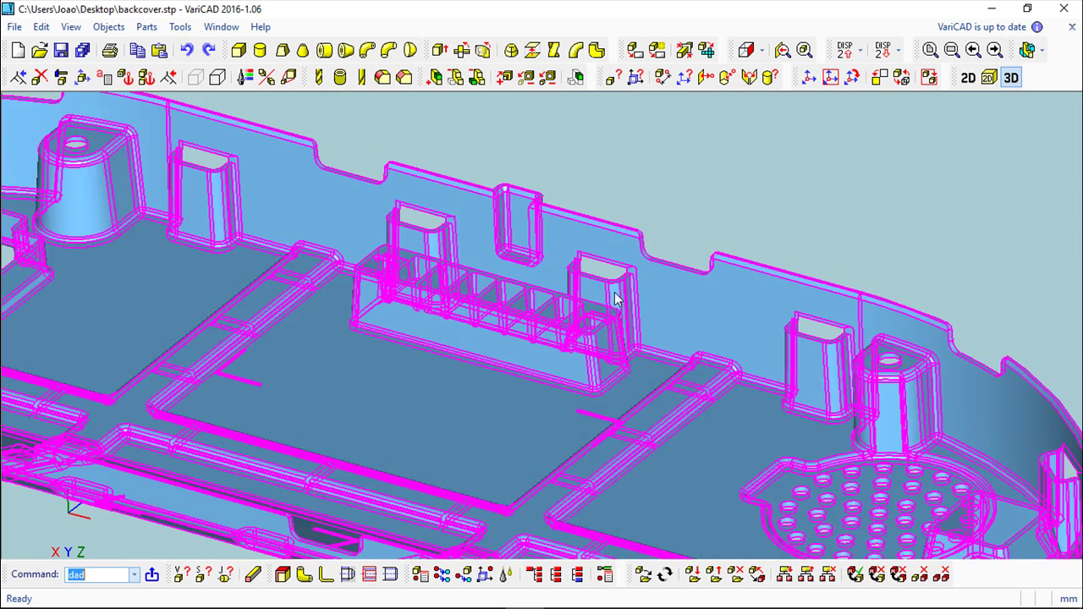
scroll(609, 301, up, 2)
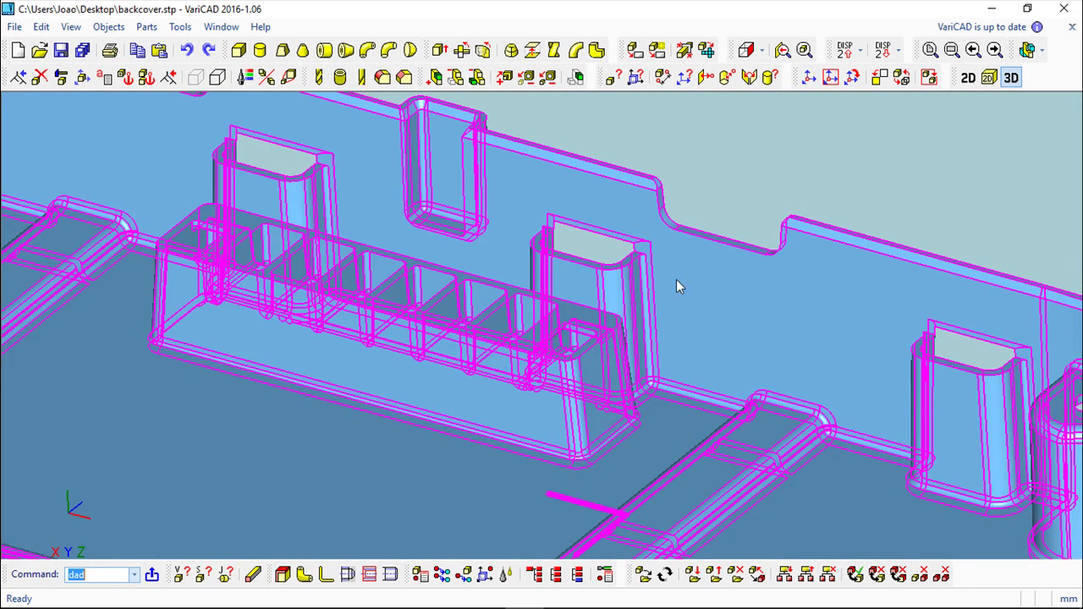
drag(728, 159, 710, 208)
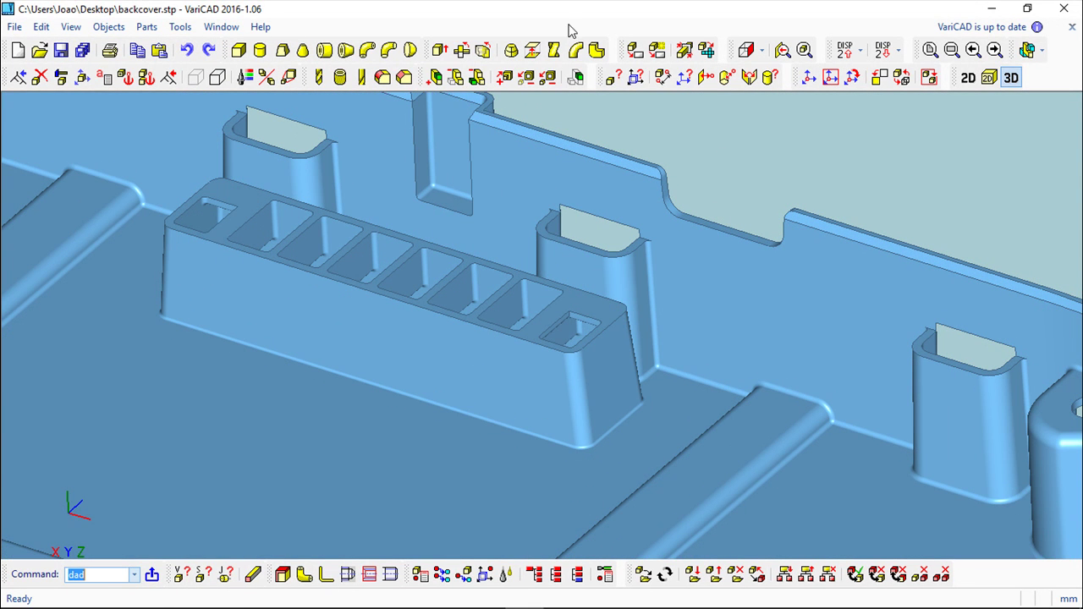
click(382, 77)
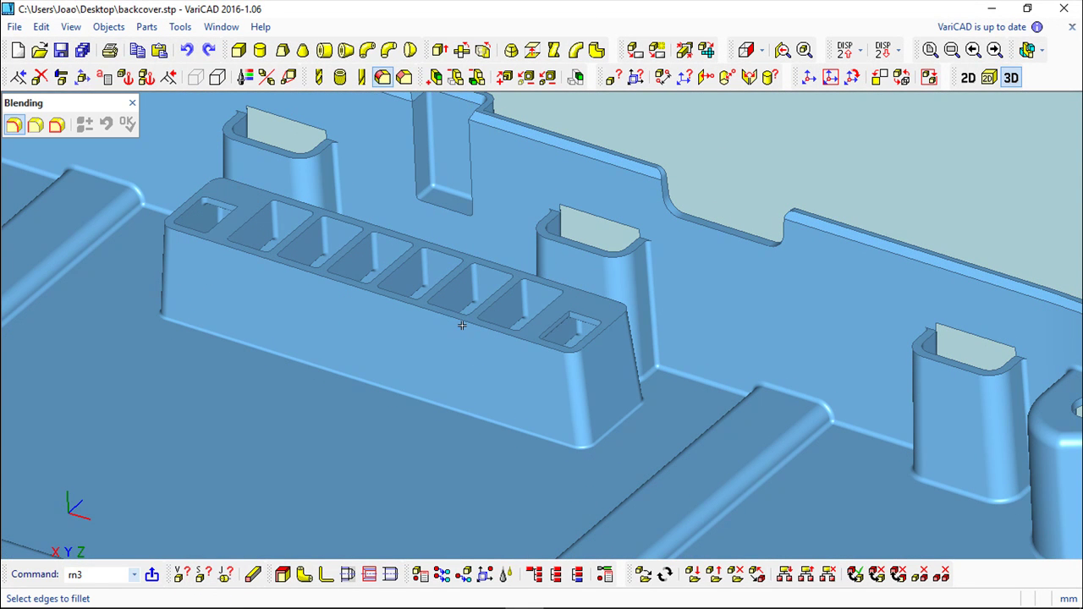
click(461, 326)
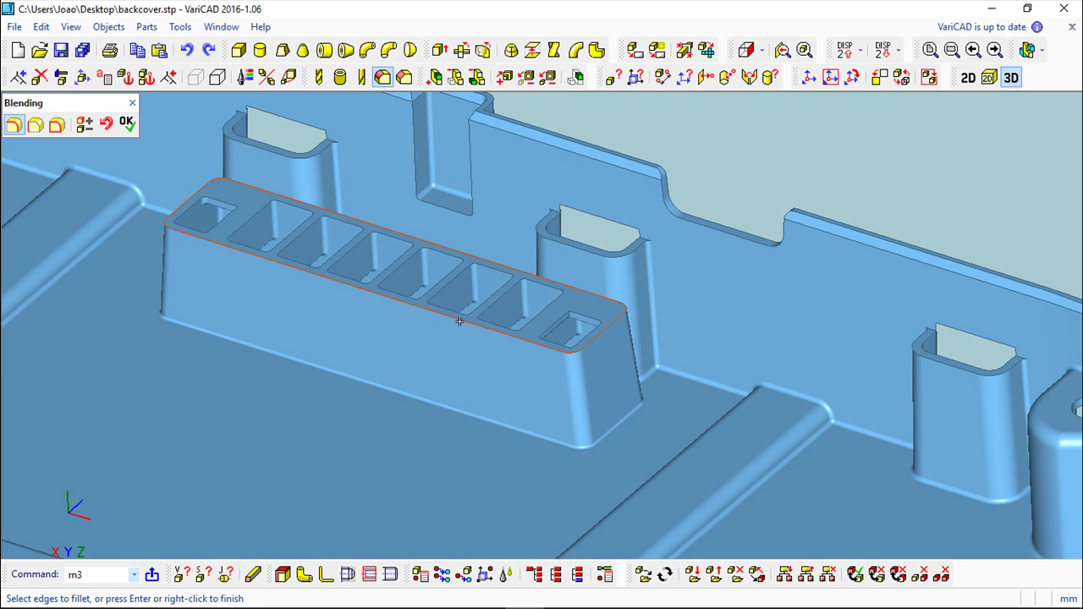
click(127, 123)
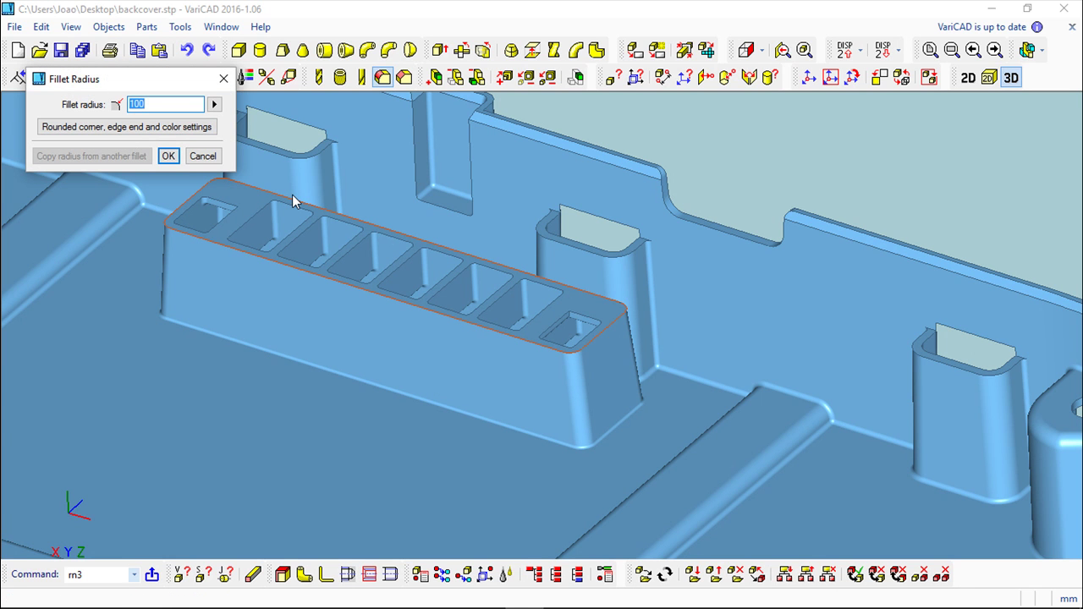
text(1)
key(Return)
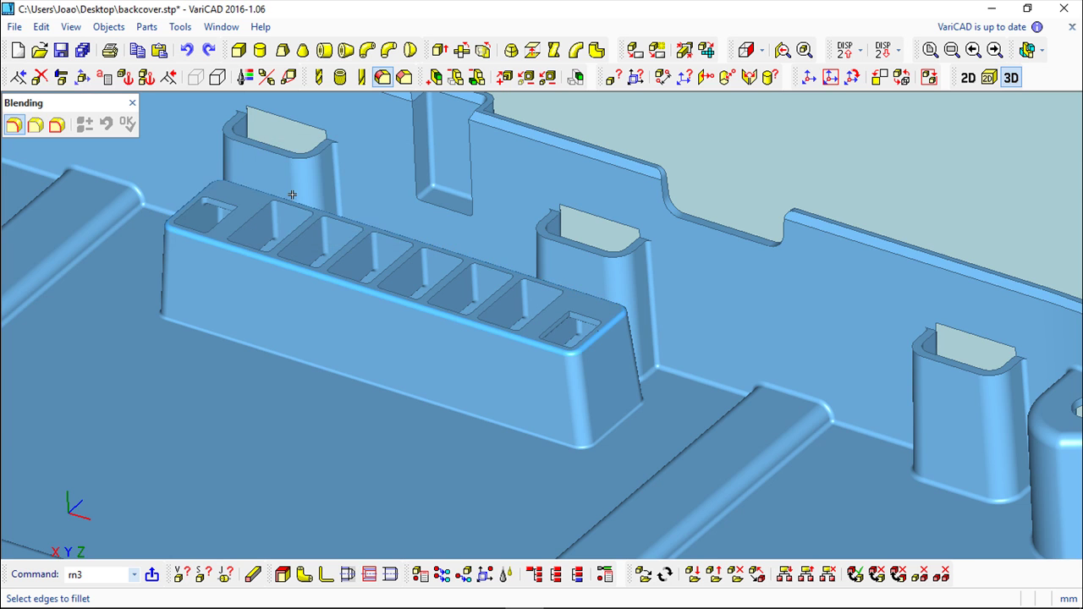
Create a 2D drawing of all objects from the current 3D view, without hidden lines, and place it on the sheet.
scroll(461, 390, up, 1)
scroll(442, 381, up, 1)
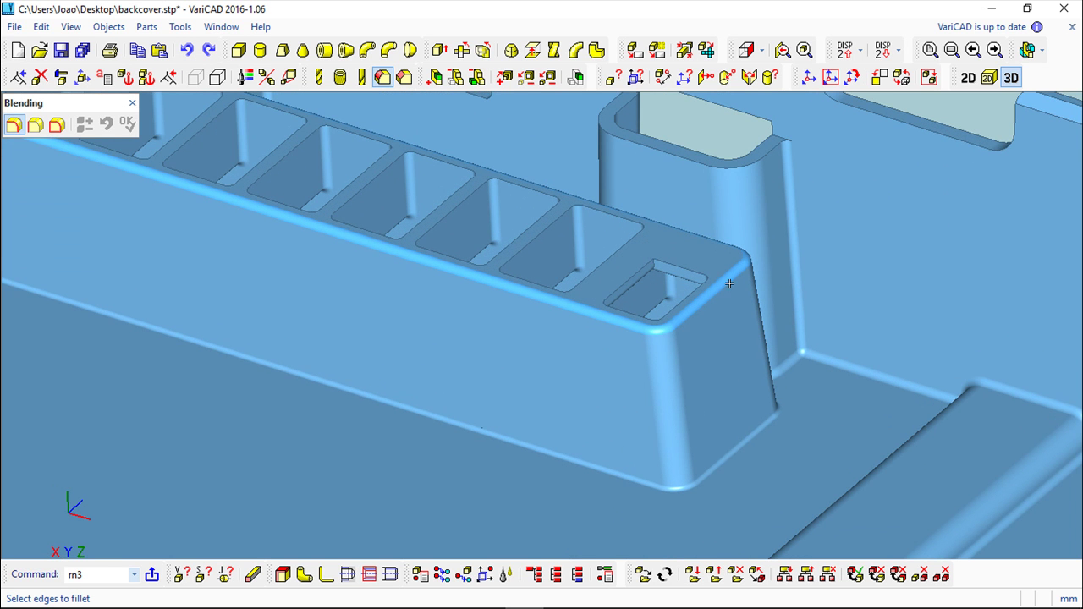
scroll(691, 333, down, 2)
scroll(479, 300, down, 3)
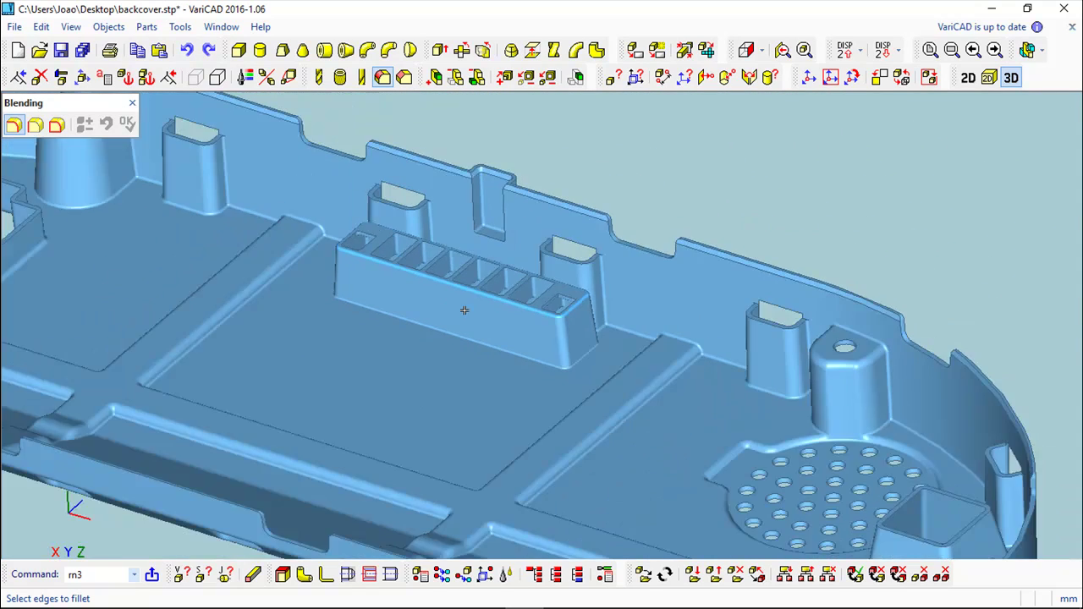
scroll(450, 339, down, 2)
middle_drag(446, 347, 474, 305)
click(108, 26)
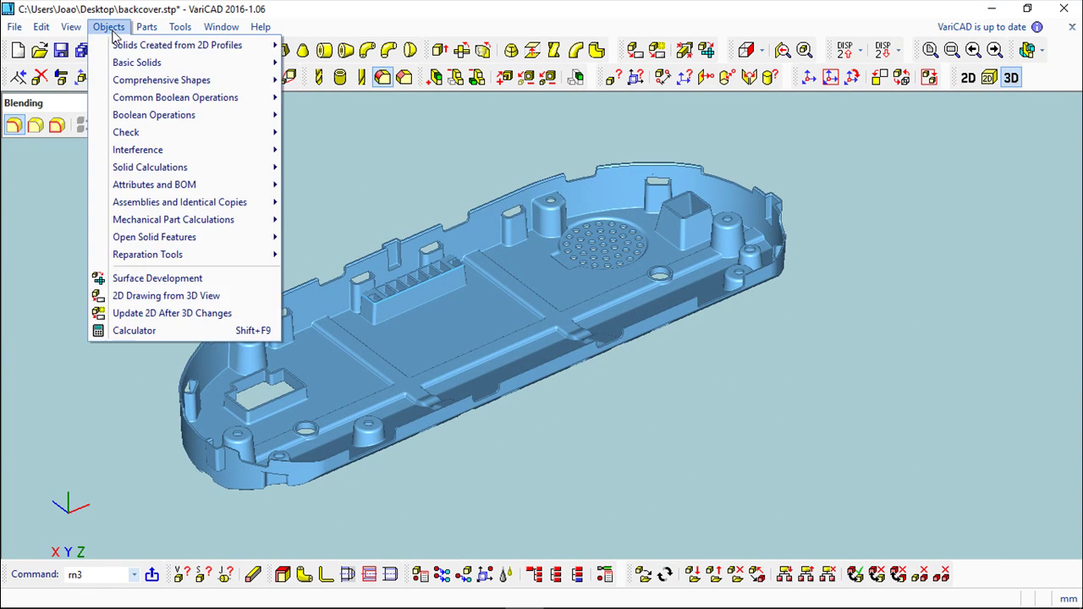
click(160, 295)
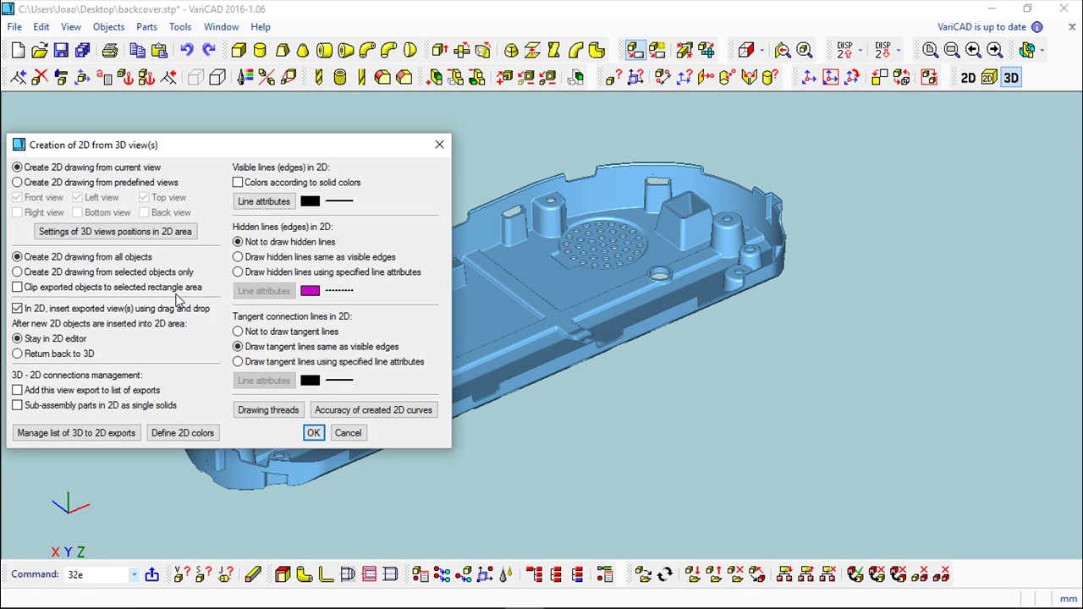
click(313, 432)
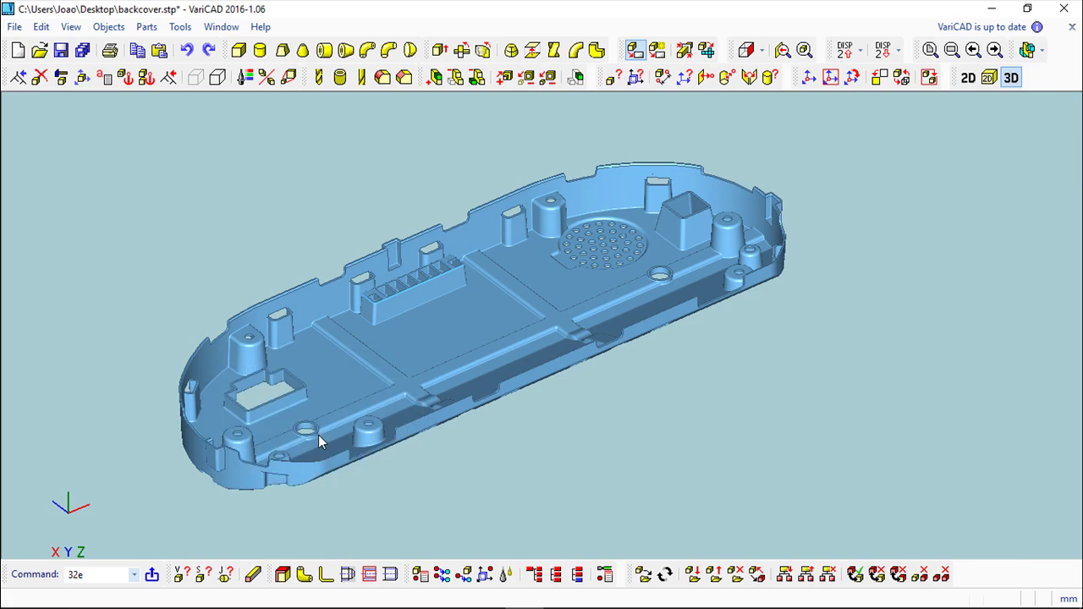
click(486, 326)
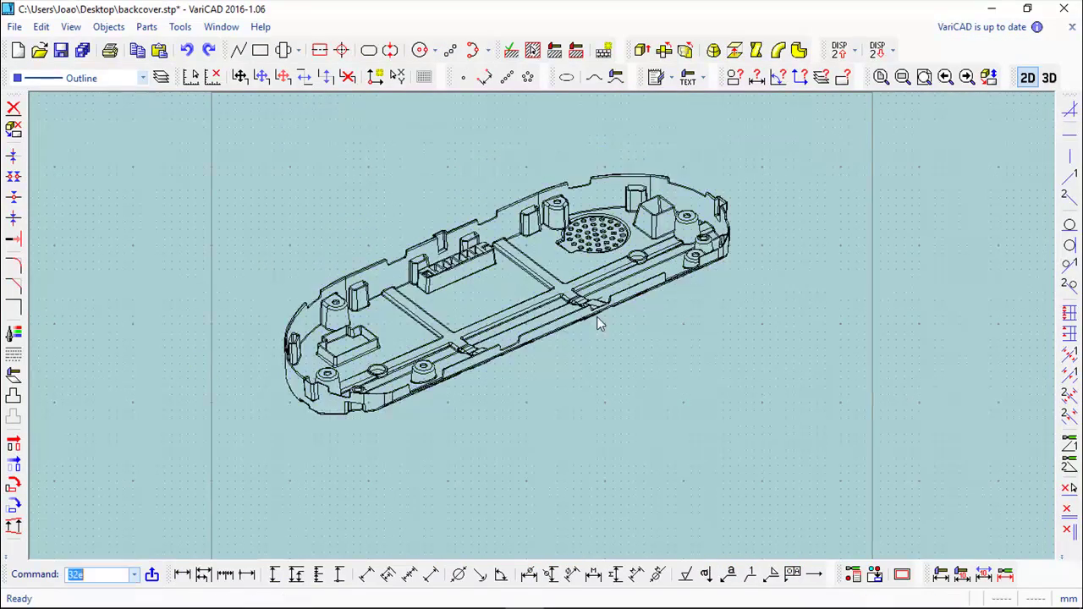
Examine the back cover's 2D line drawing from the perforated round grille to the opposite end.
scroll(674, 330, up, 2)
scroll(775, 272, up, 5)
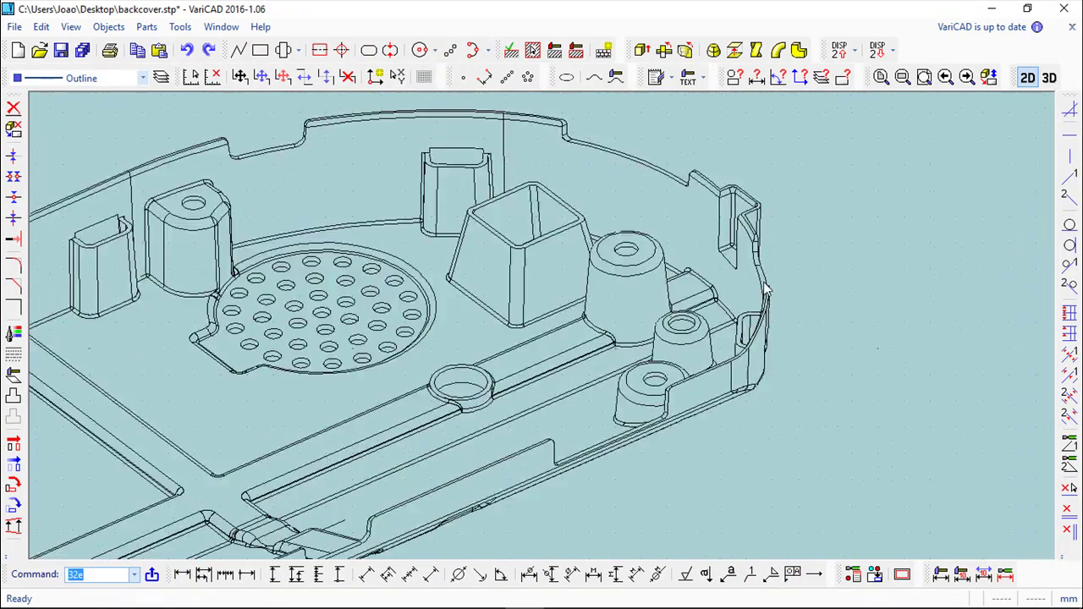
scroll(609, 304, down, 3)
scroll(393, 395, up, 5)
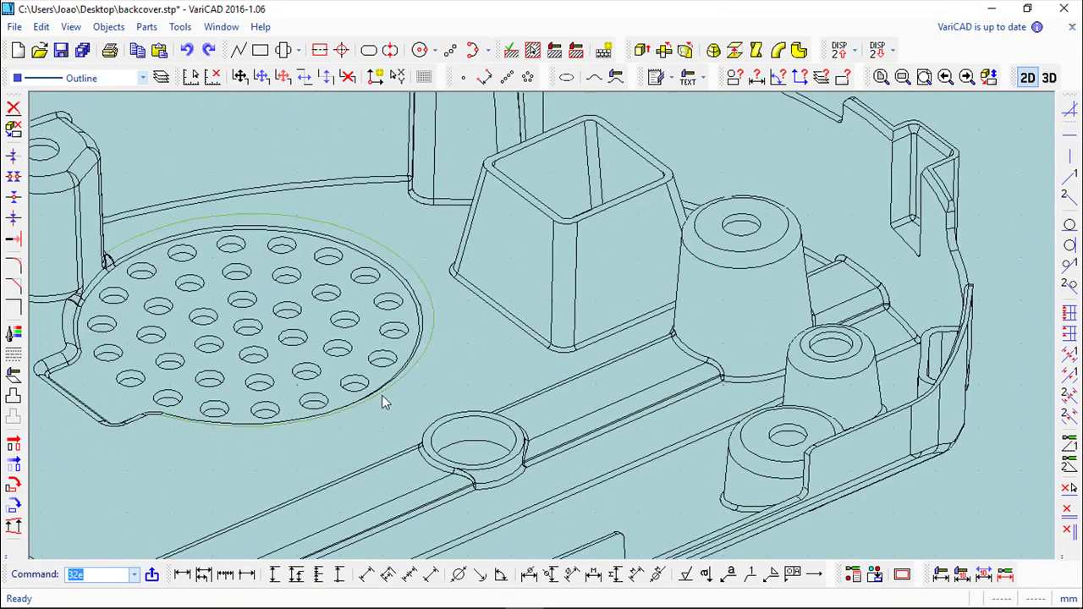
scroll(422, 387, down, 4)
middle_drag(203, 443, 533, 289)
middle_drag(275, 388, 516, 249)
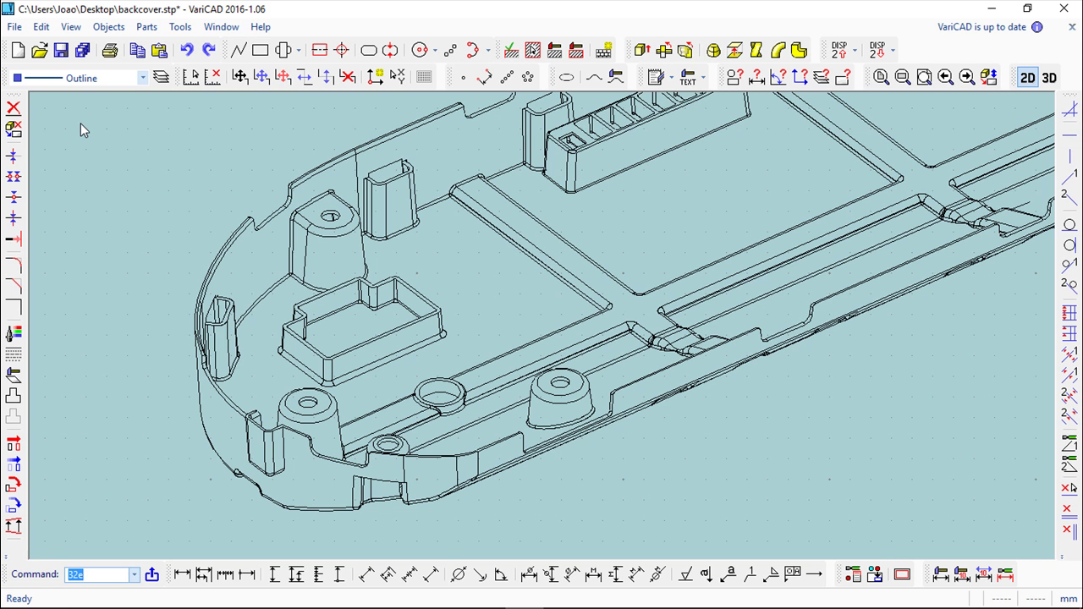
Start a new A3 millimetre file in 3D and open the STEP file cube.
click(17, 50)
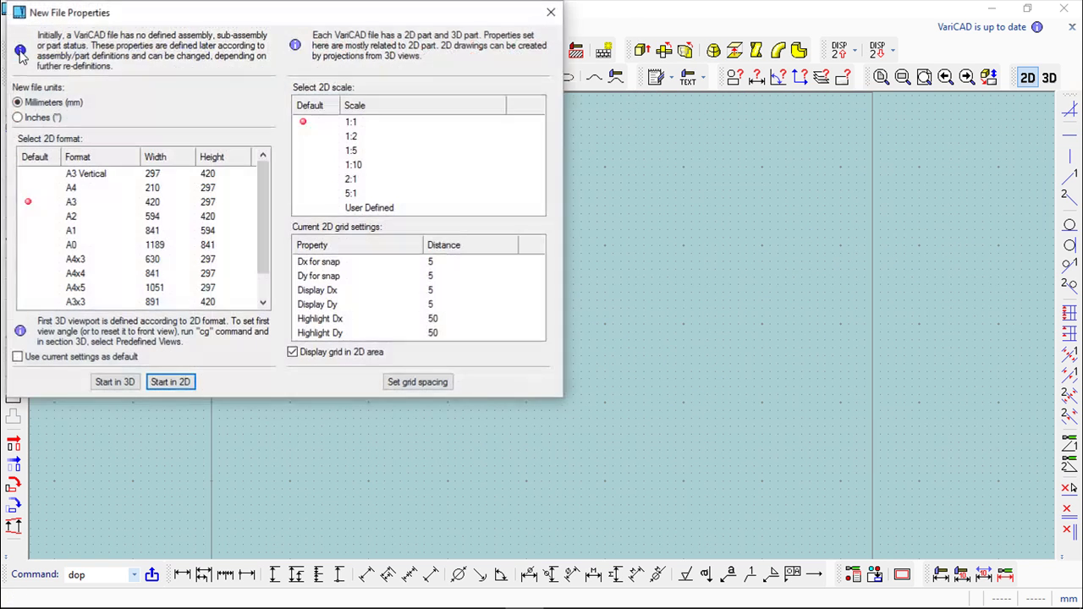
click(104, 388)
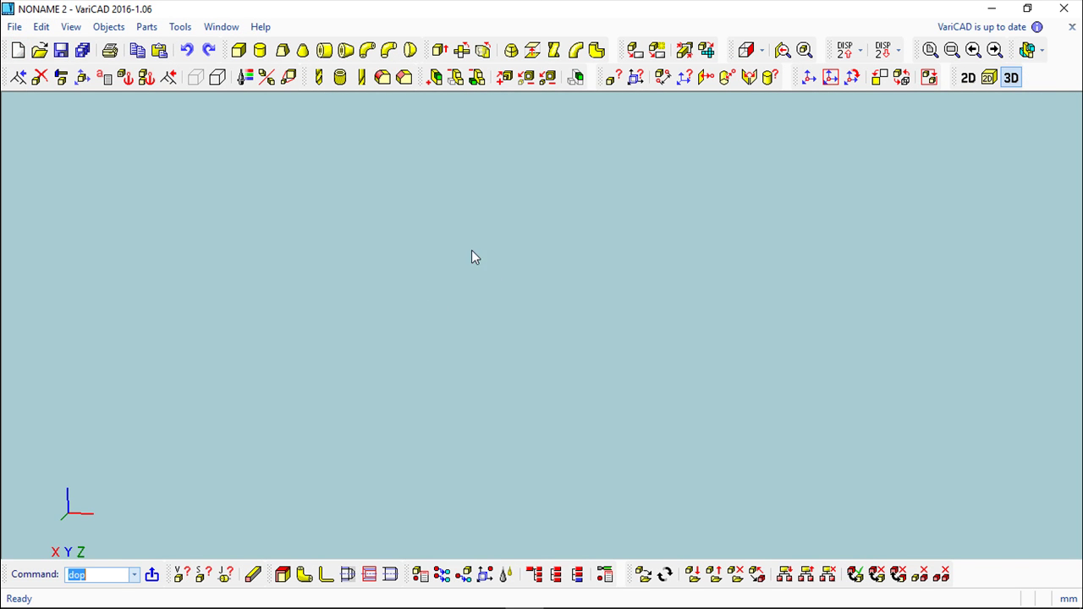
click(39, 50)
click(290, 244)
click(597, 423)
Examine the cube solid's faces and edges from several angles.
middle_drag(647, 387, 428, 290)
scroll(554, 316, down, 3)
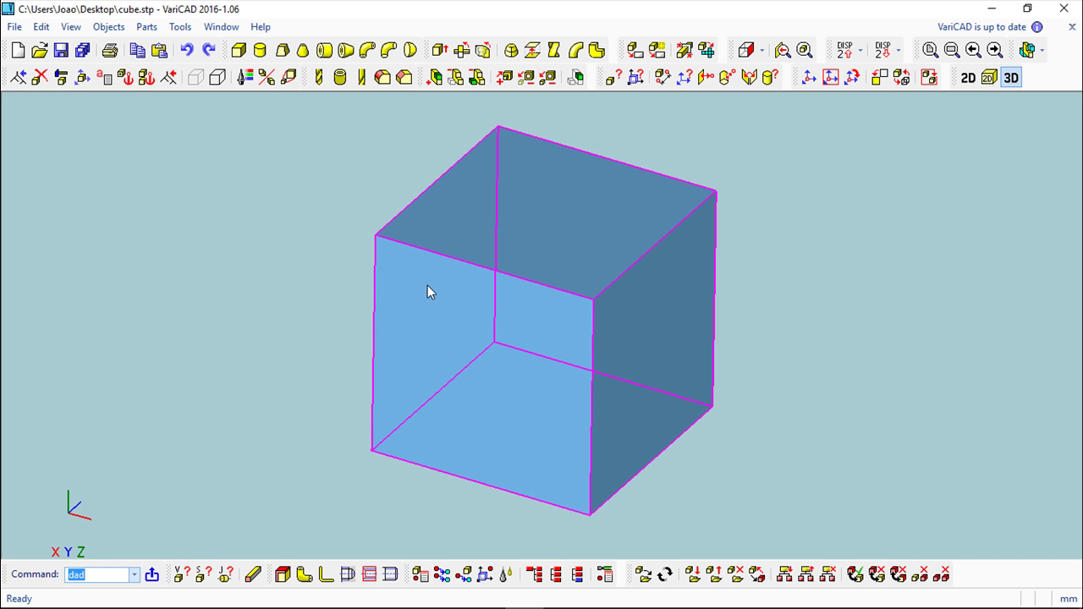
middle_drag(427, 286, 799, 363)
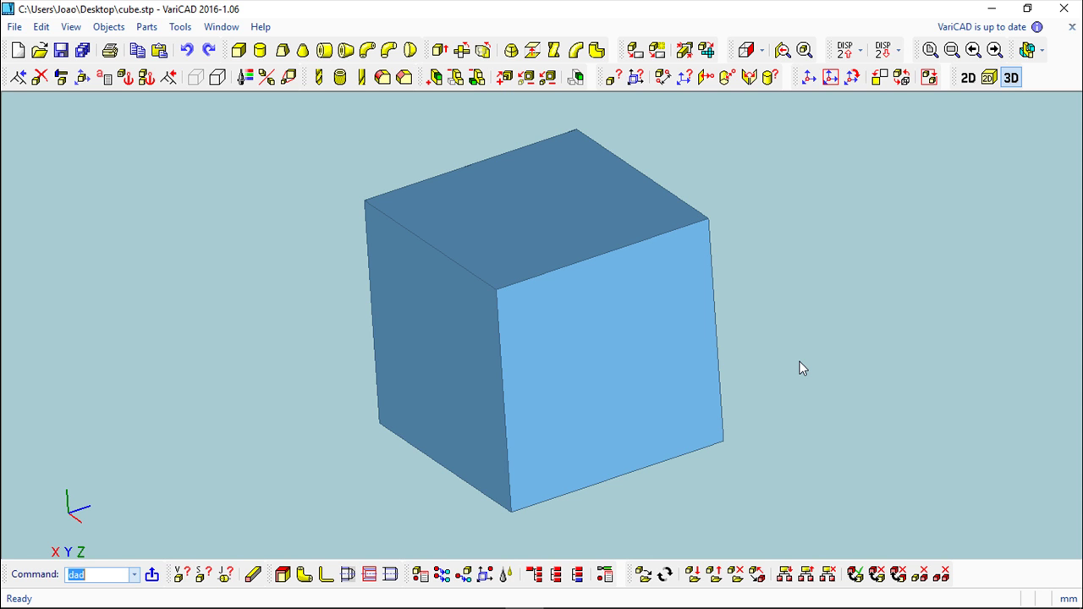
middle_drag(789, 438, 738, 390)
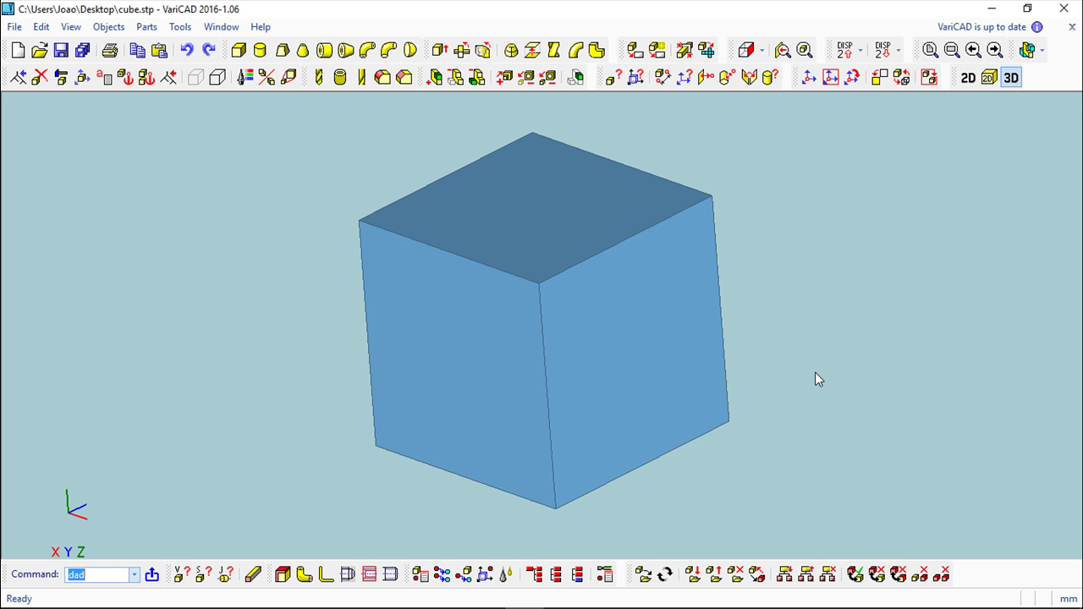
middle_drag(808, 330, 838, 277)
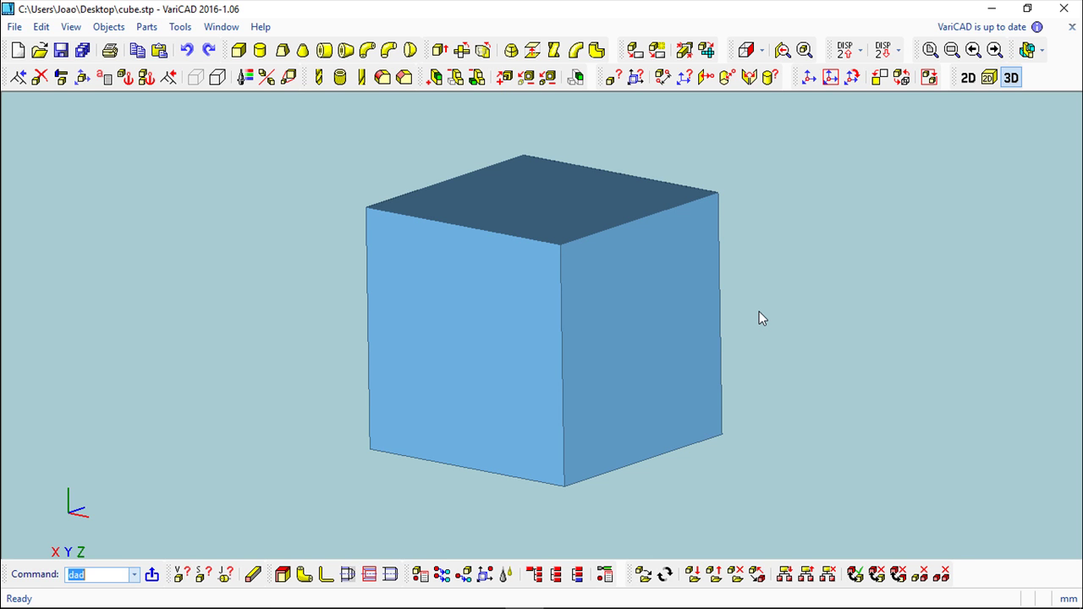
middle_drag(775, 305, 675, 331)
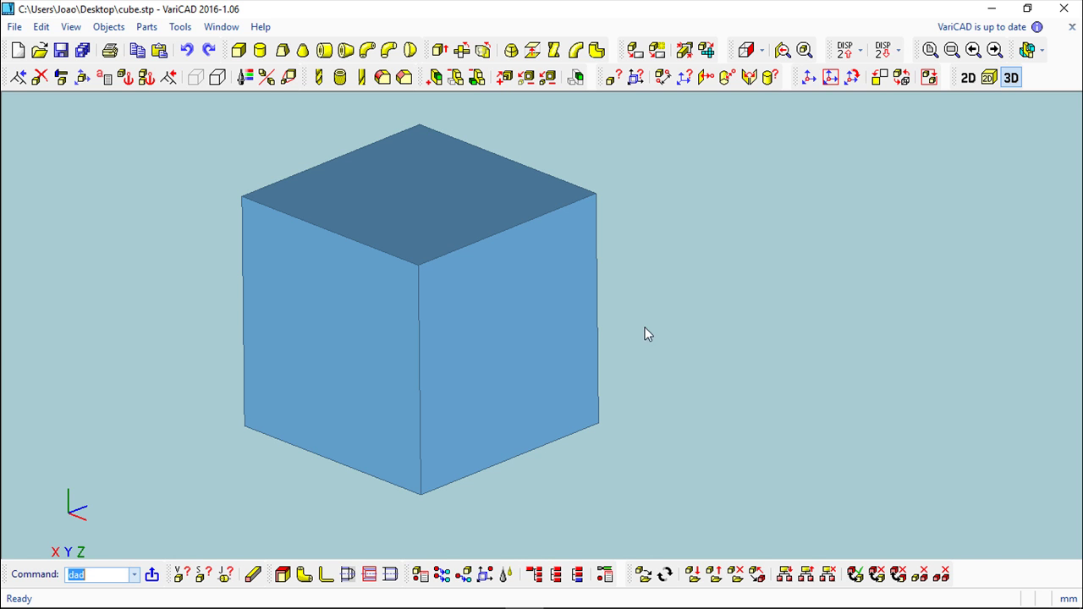
middle_drag(660, 340, 691, 376)
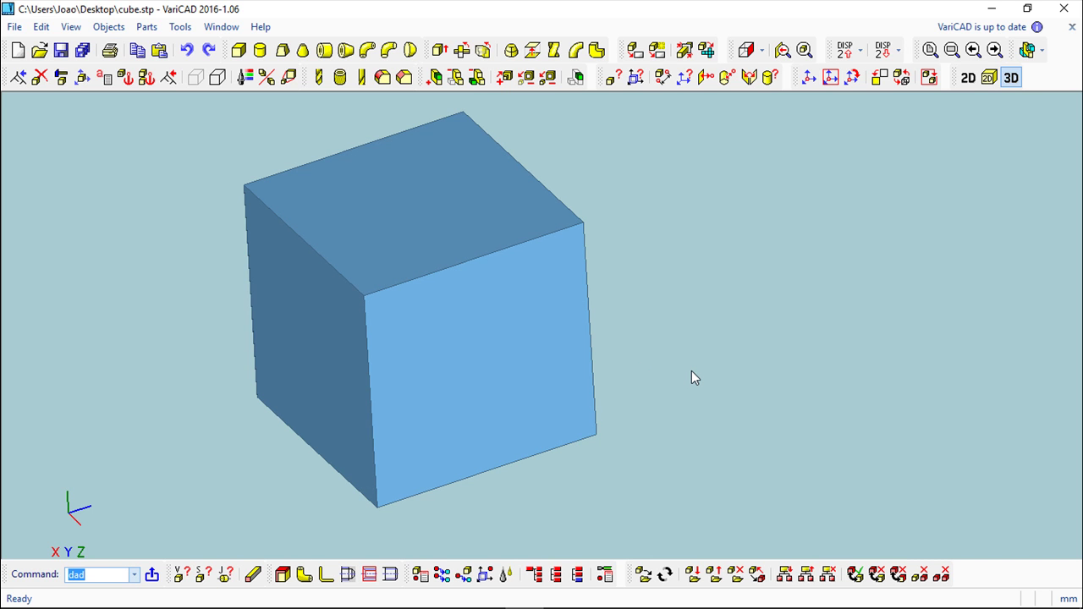
middle_drag(693, 379, 762, 353)
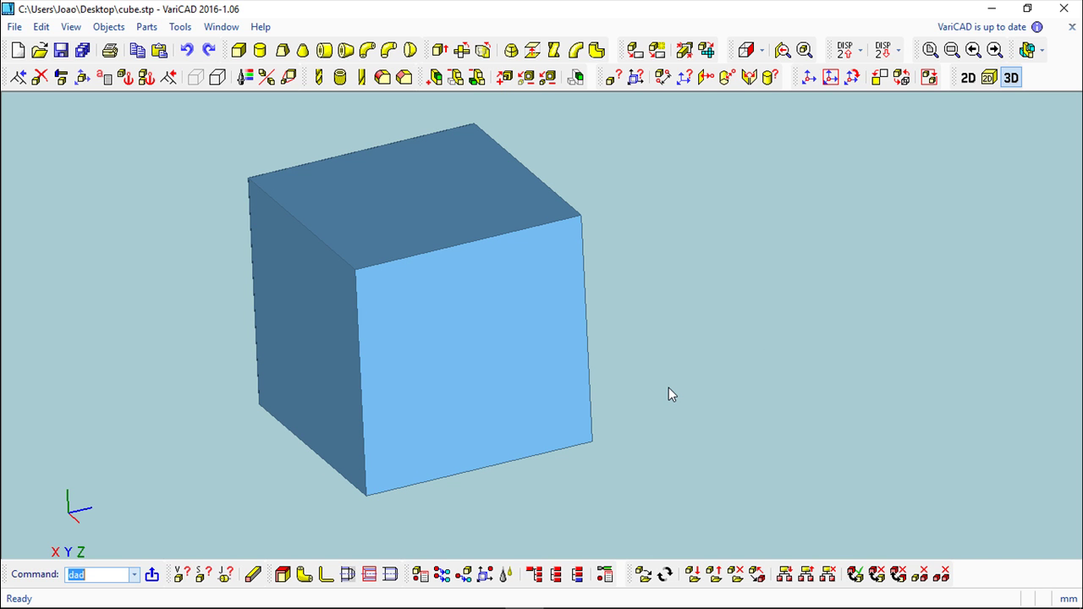
middle_drag(674, 370, 633, 354)
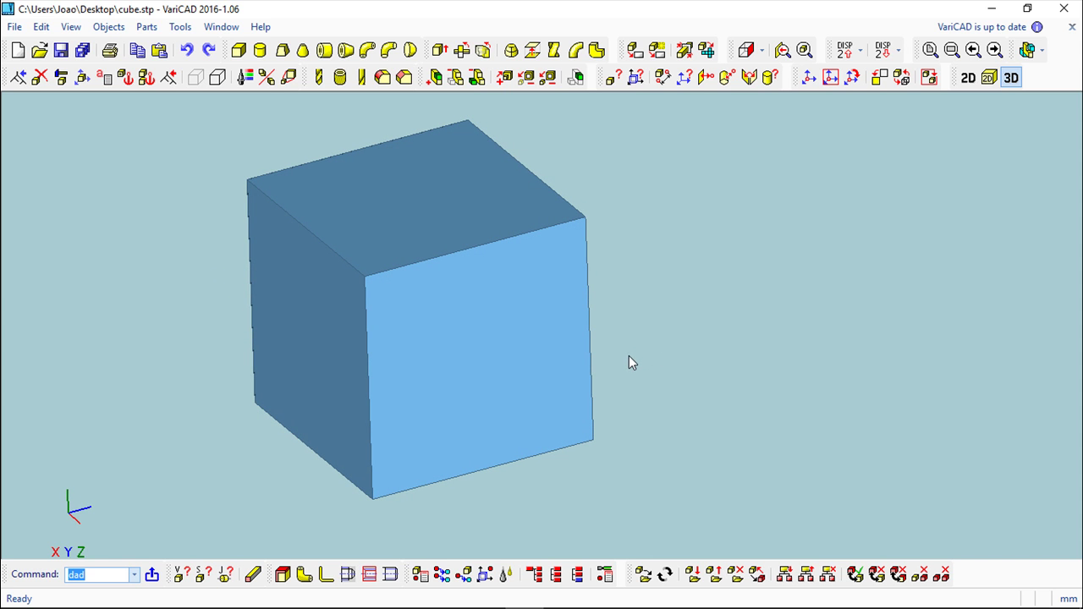
shift+middle_drag(553, 363, 621, 372)
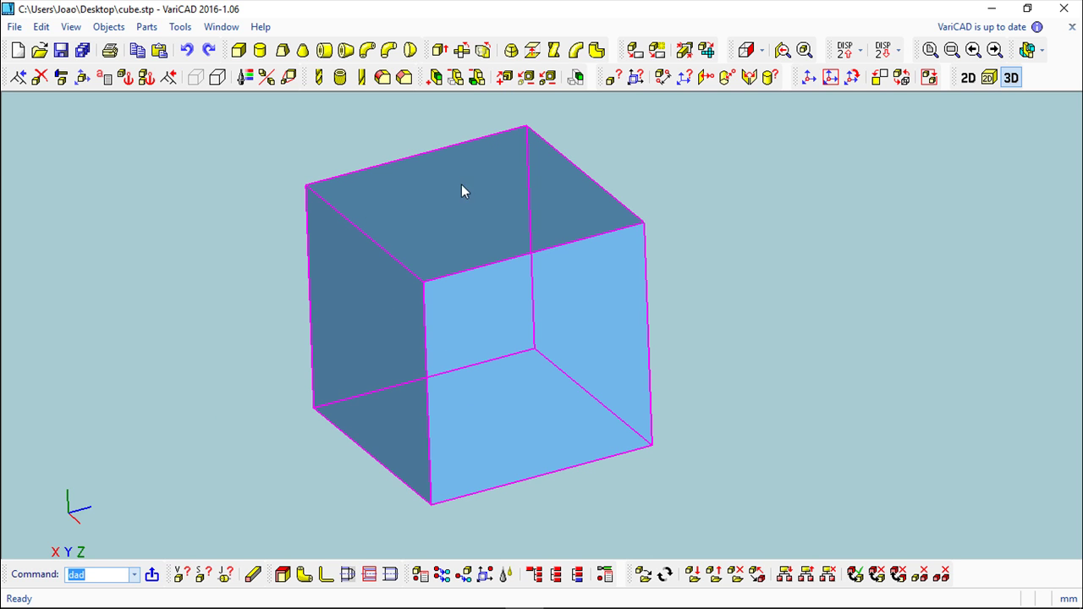
middle_drag(579, 302, 902, 249)
middle_drag(658, 369, 626, 544)
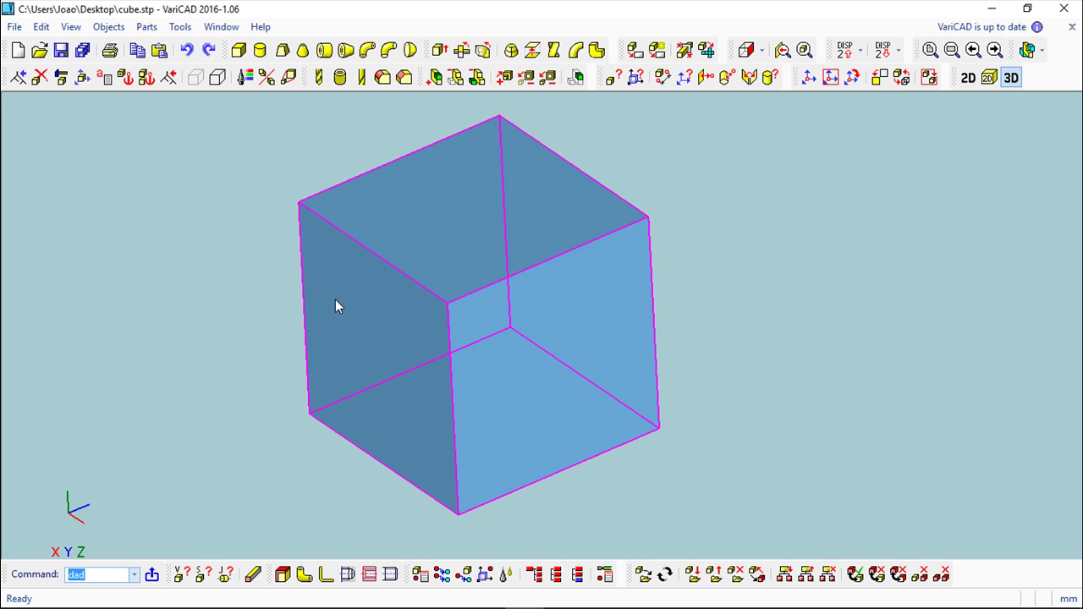
drag(705, 238, 715, 329)
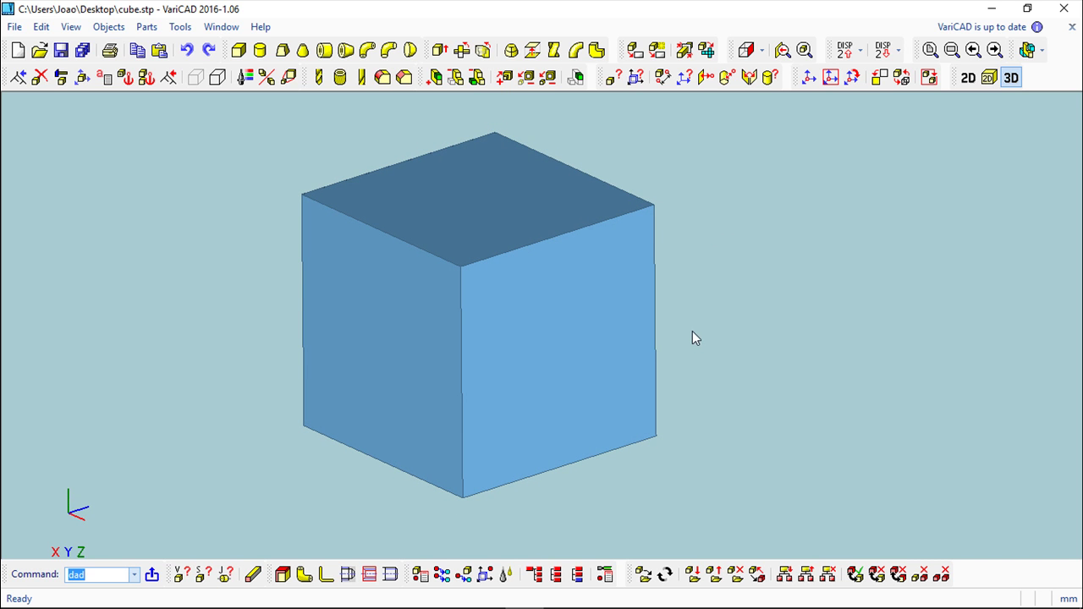
drag(735, 314, 719, 318)
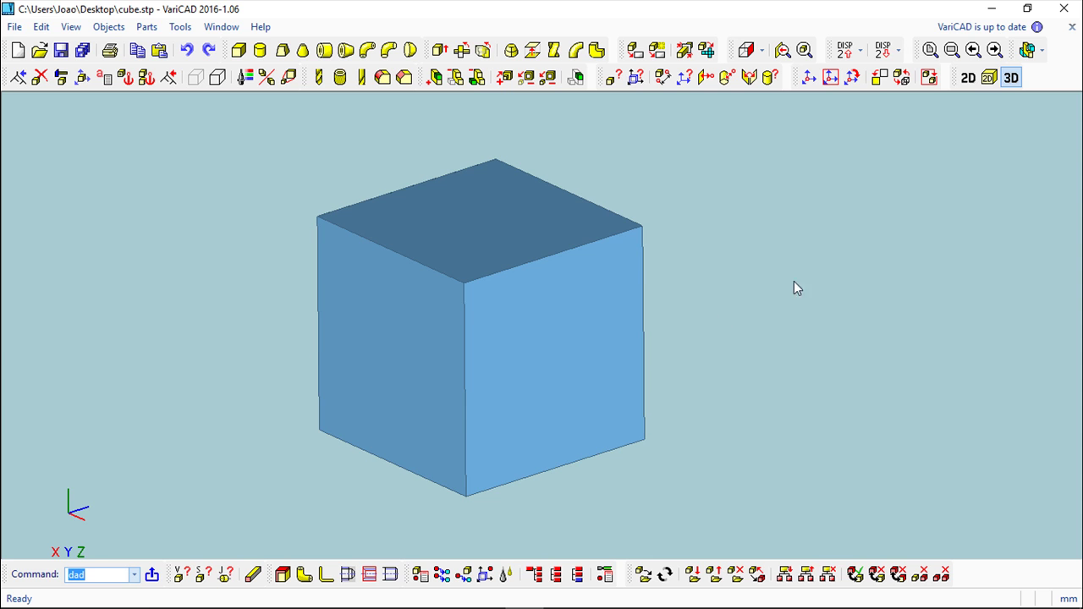
Convert the cube to an object with missing patches, keeping every face except one vertical side face.
click(108, 31)
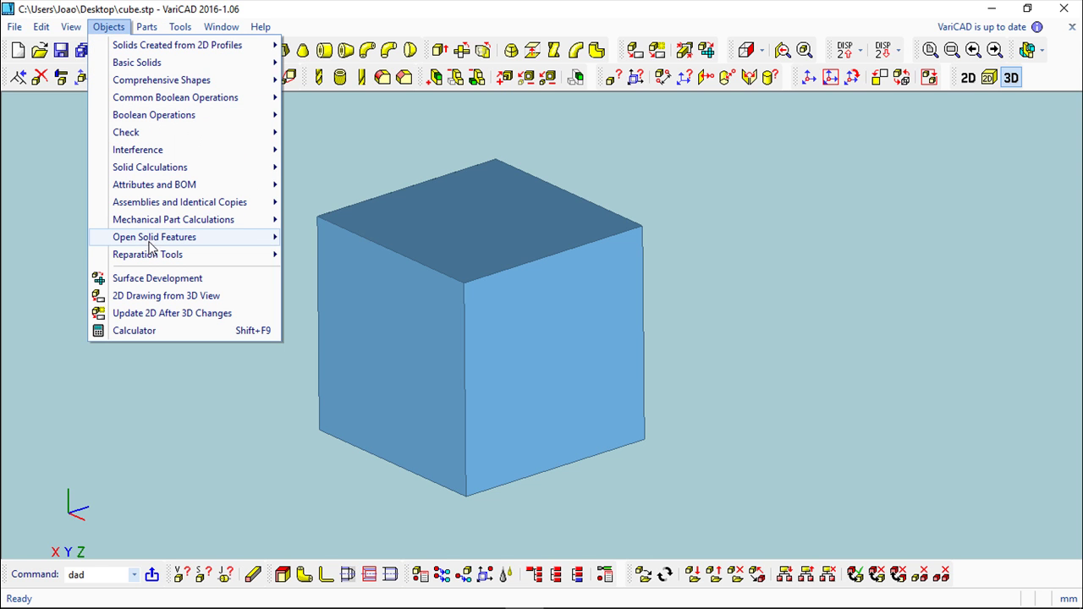
mouse_move(151, 244)
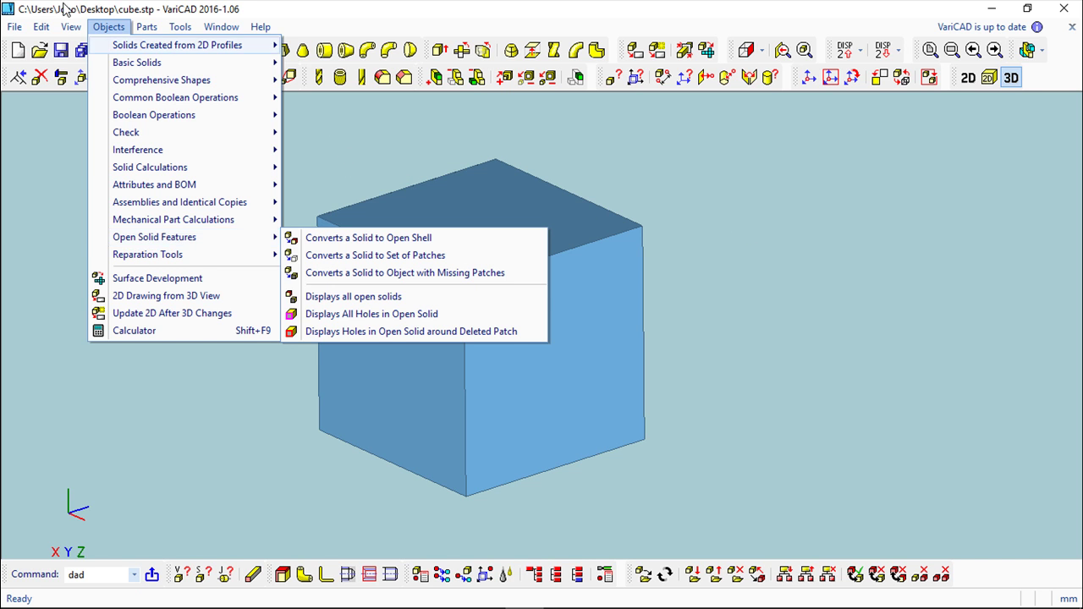
mouse_move(156, 264)
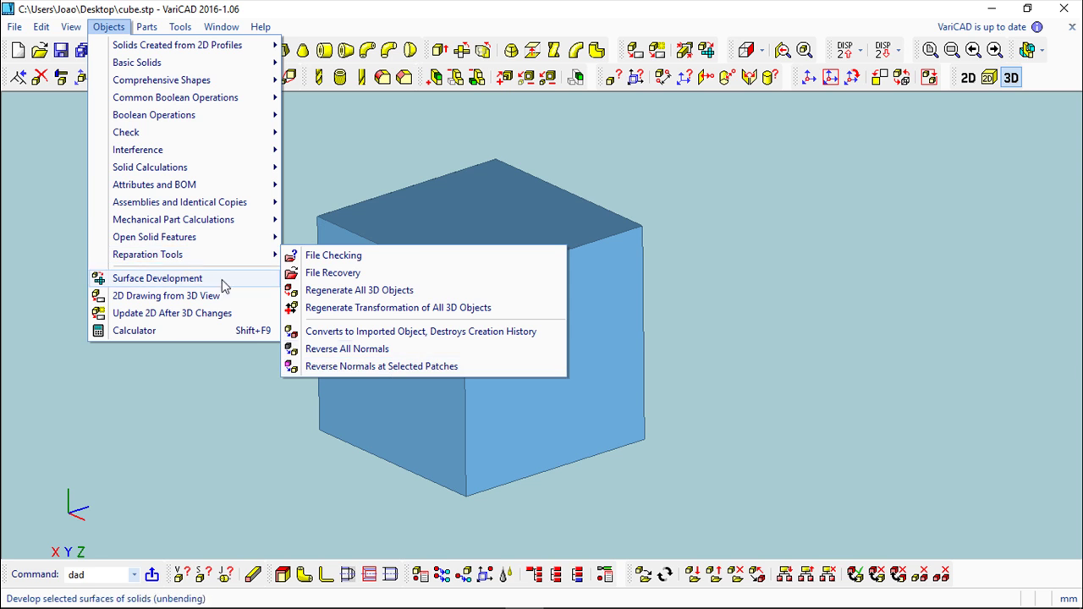
click(362, 276)
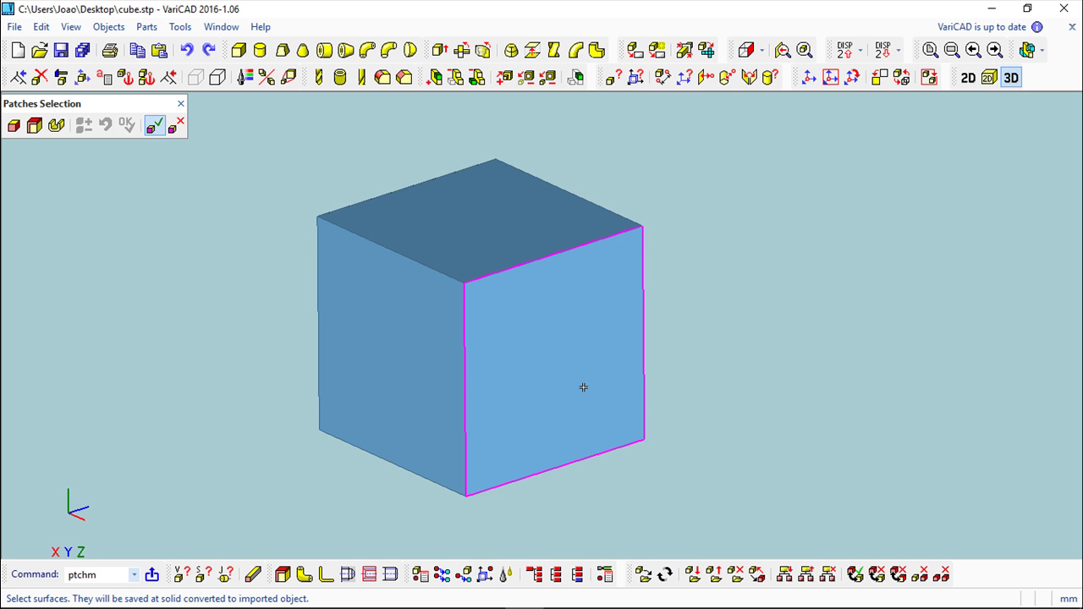
click(13, 125)
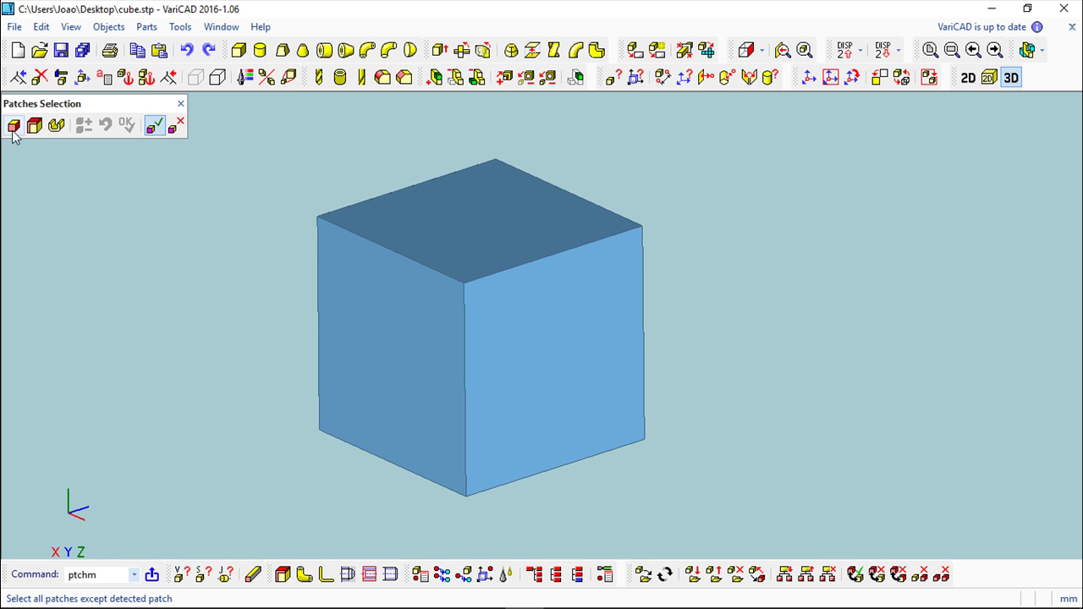
click(558, 346)
click(126, 125)
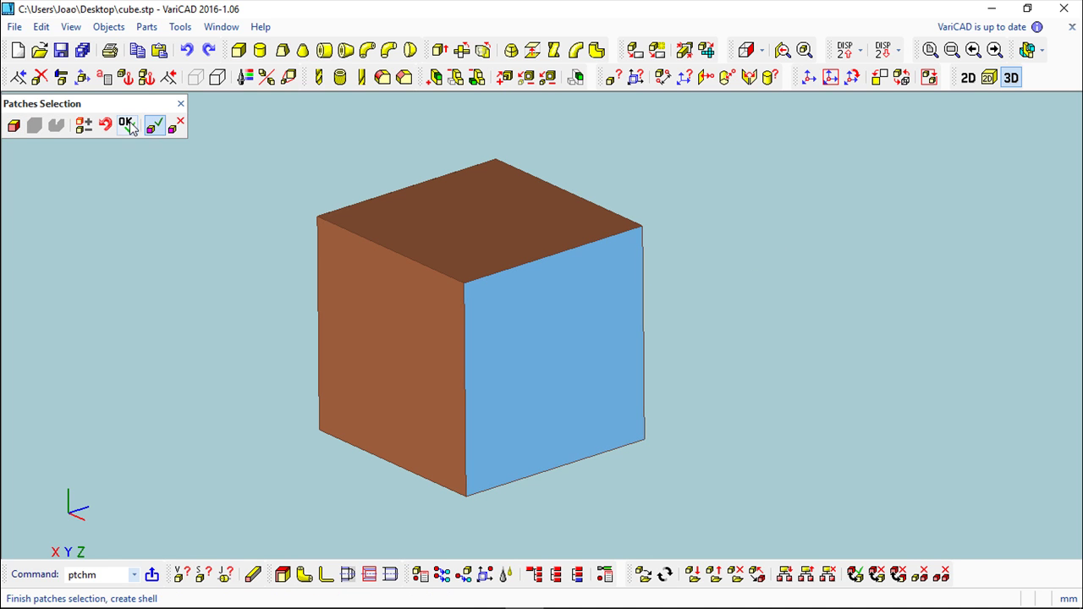
click(160, 195)
Examine the open cube's interior through the missing face and its closed rear side.
drag(724, 363, 760, 328)
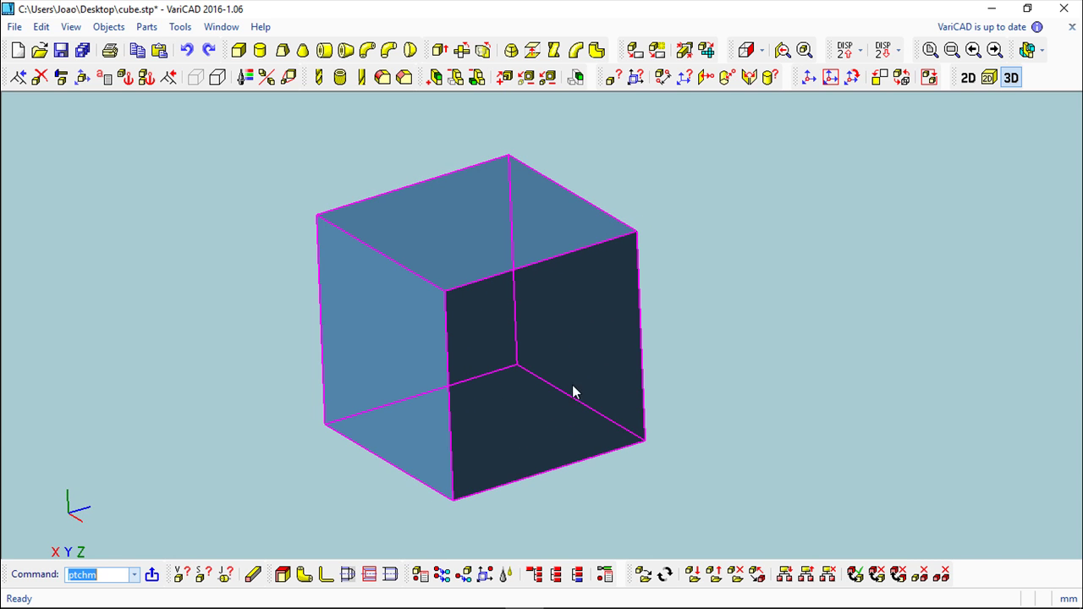
middle_drag(673, 358, 724, 394)
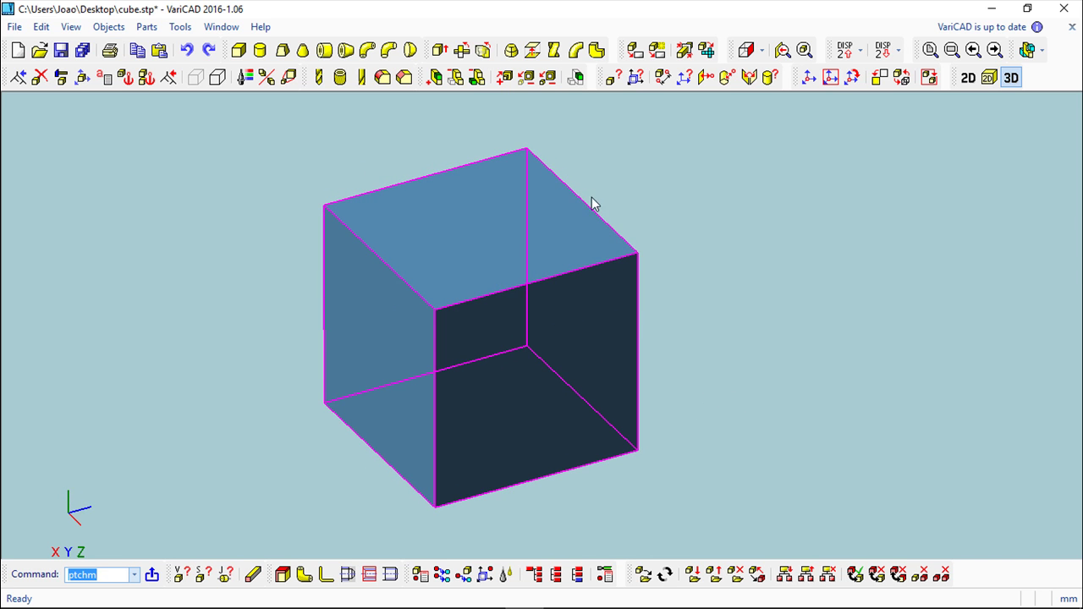
mouse_move(717, 362)
middle_down()
mouse_move(731, 277)
mouse_move(759, 343)
mouse_move(755, 357)
mouse_move(718, 378)
middle_up()
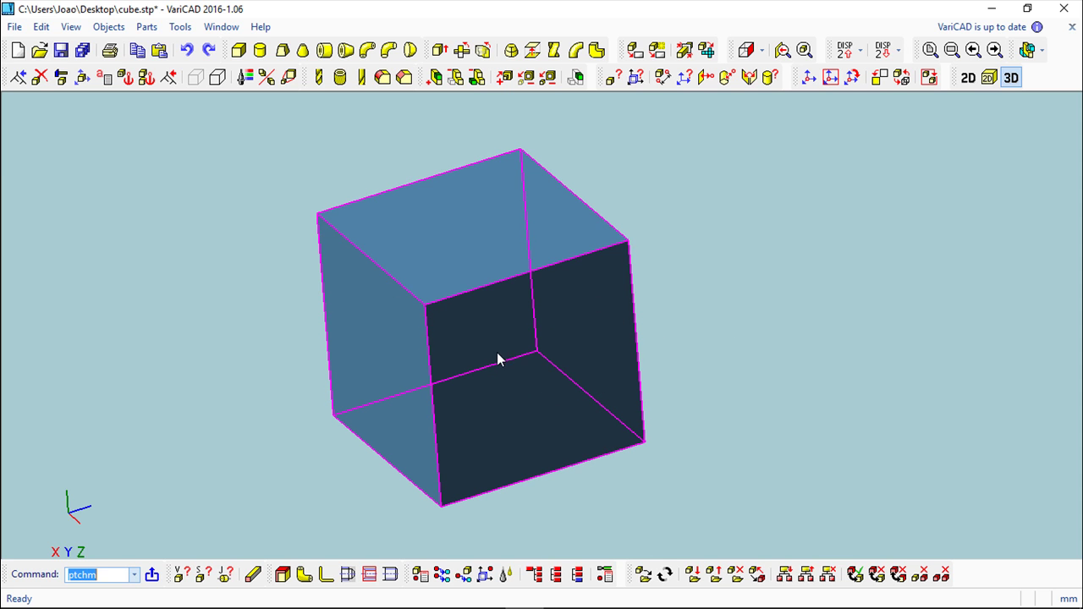
mouse_move(725, 302)
middle_down()
mouse_move(753, 287)
mouse_move(693, 282)
mouse_move(739, 306)
mouse_move(778, 299)
mouse_move(742, 303)
mouse_move(739, 321)
mouse_move(737, 270)
mouse_move(730, 314)
middle_up()
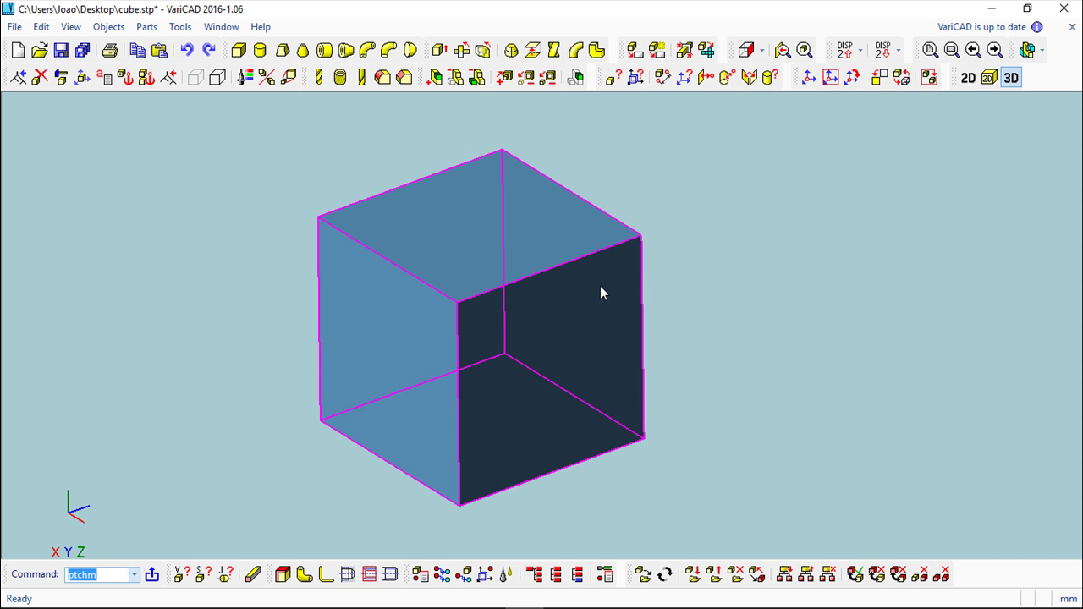
mouse_move(702, 271)
middle_down()
mouse_move(686, 243)
mouse_move(590, 262)
mouse_move(654, 254)
mouse_move(718, 285)
middle_up()
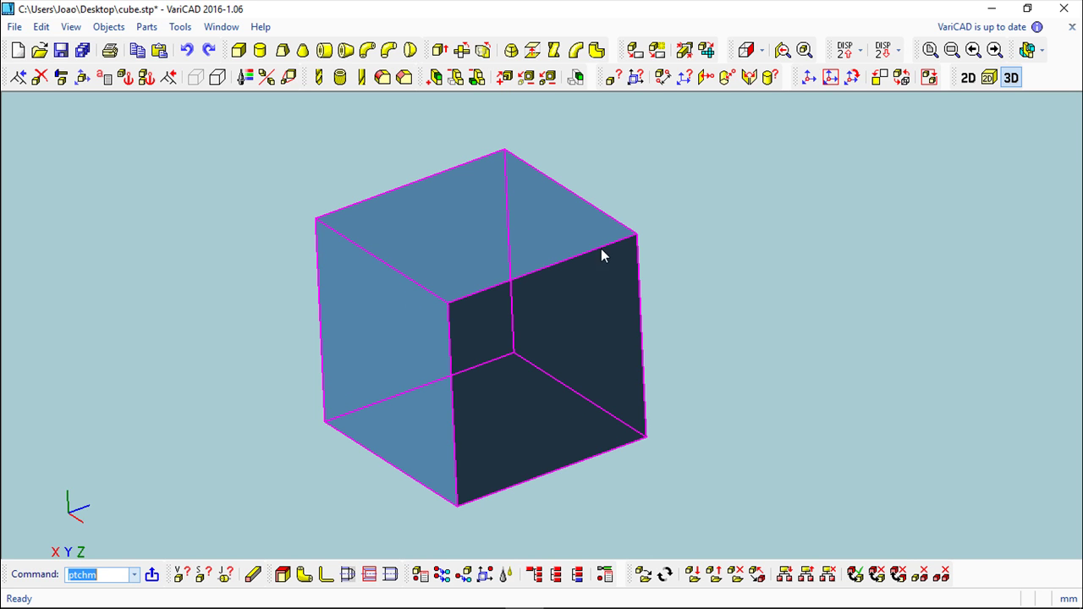
drag(565, 300, 648, 377)
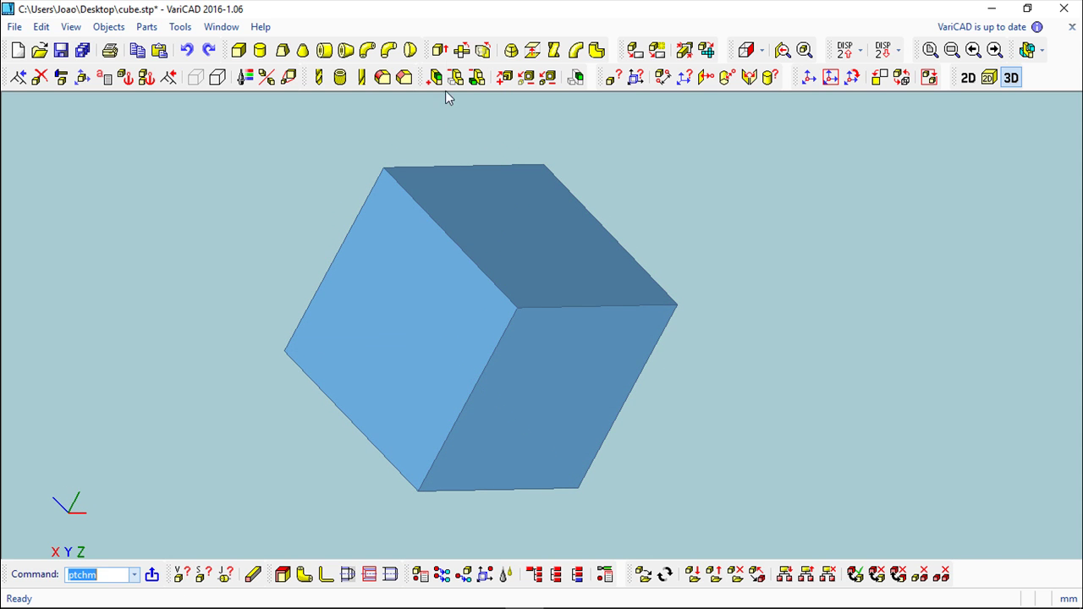
Fillet the vertical edge on the closed side opposite the missing face with a 100 mm radius.
click(388, 85)
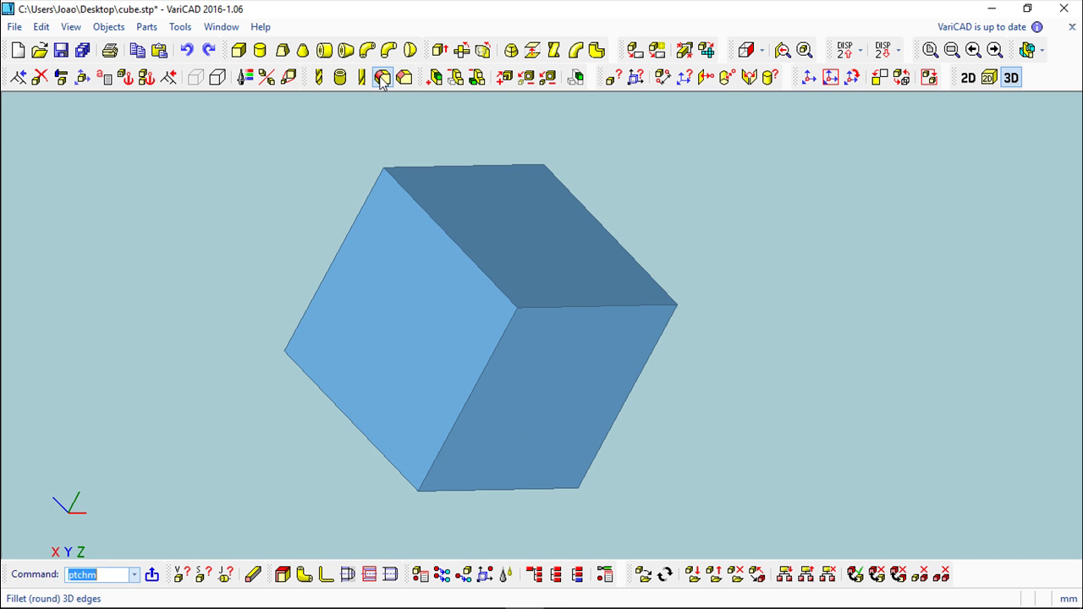
click(495, 347)
click(126, 122)
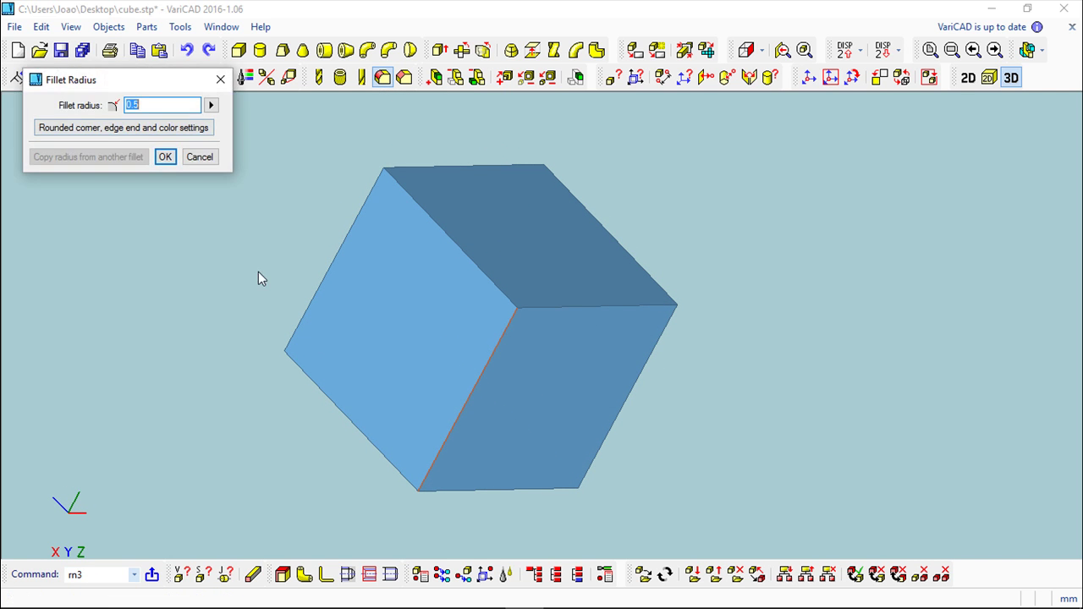
text(100)
key(Return)
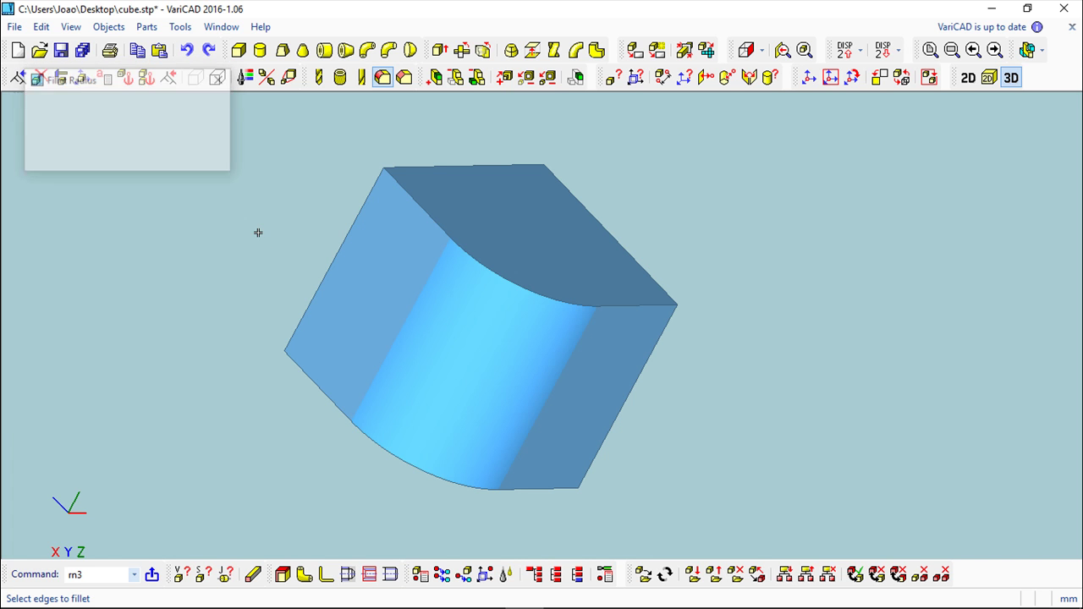
middle_drag(744, 360, 546, 292)
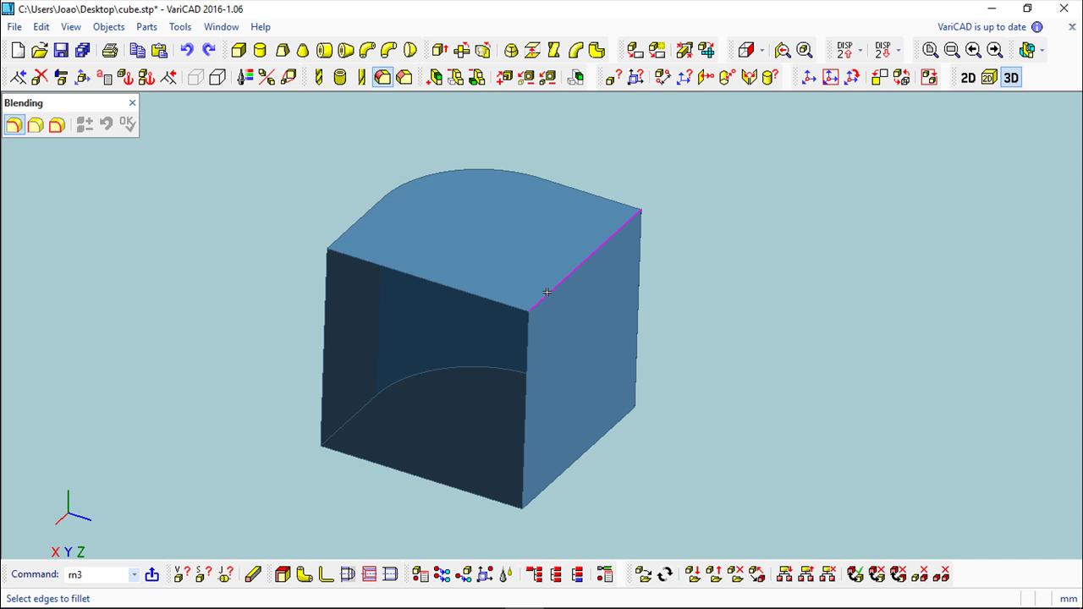
middle_drag(754, 426, 797, 370)
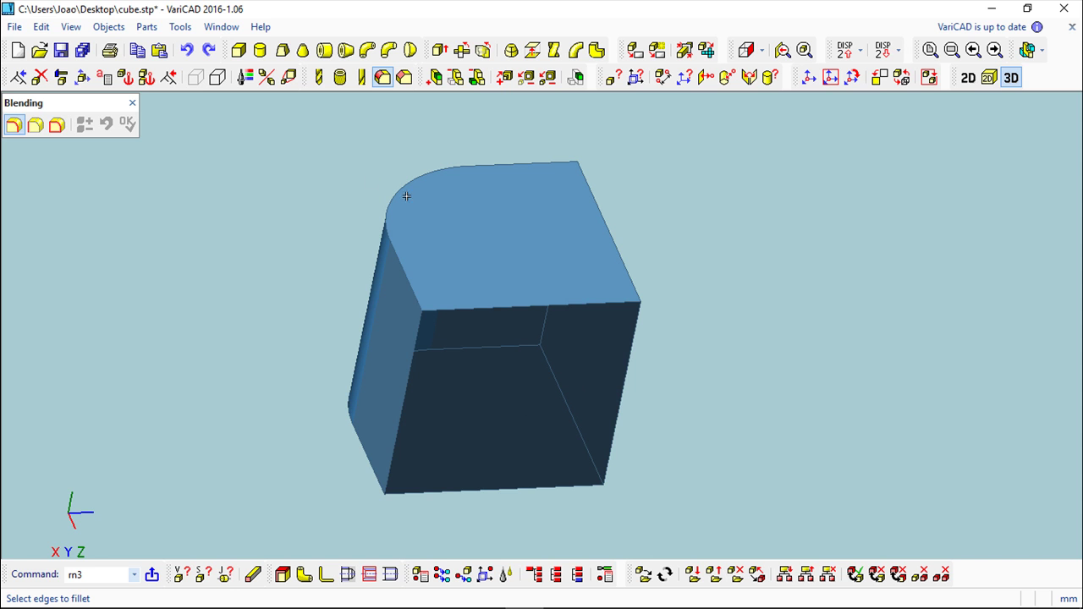
Open the STEP file open from the desktop.
click(39, 50)
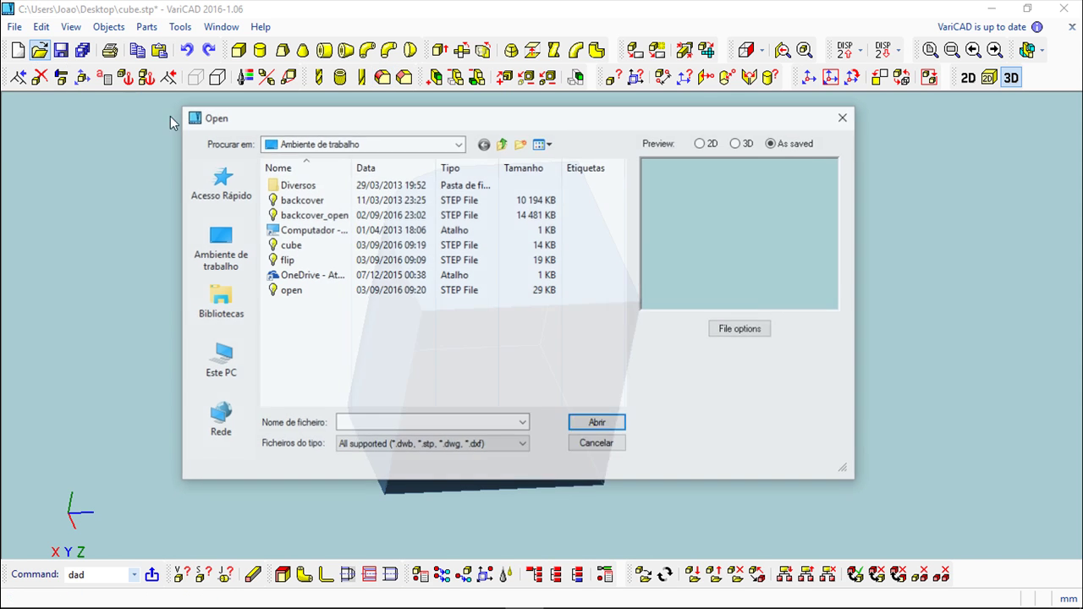
click(287, 289)
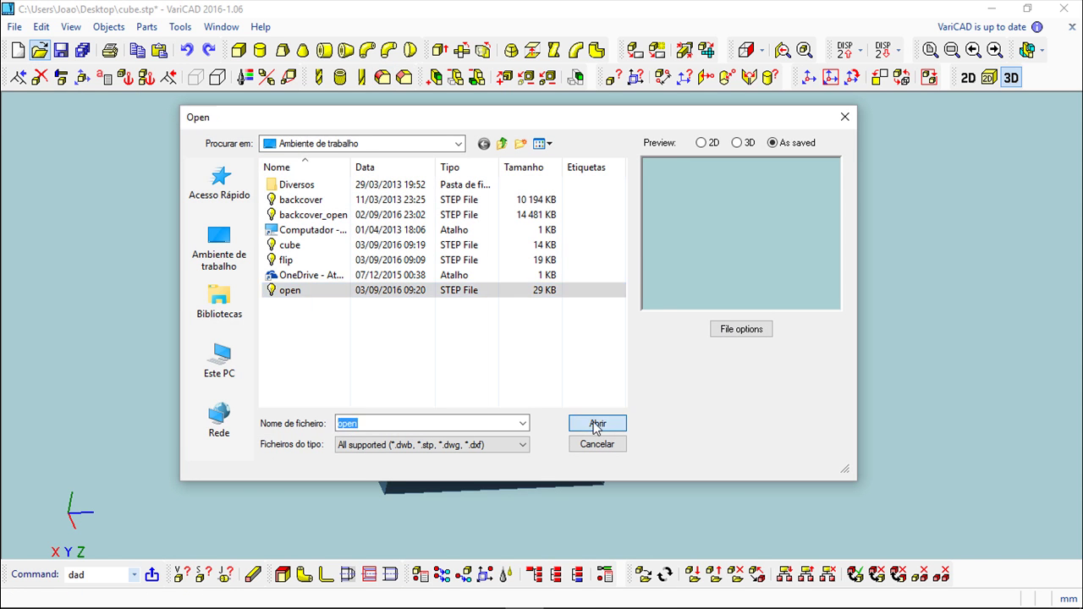
click(594, 422)
Examine the imported open box's faces and its open sides from several angles.
middle_drag(653, 362, 426, 380)
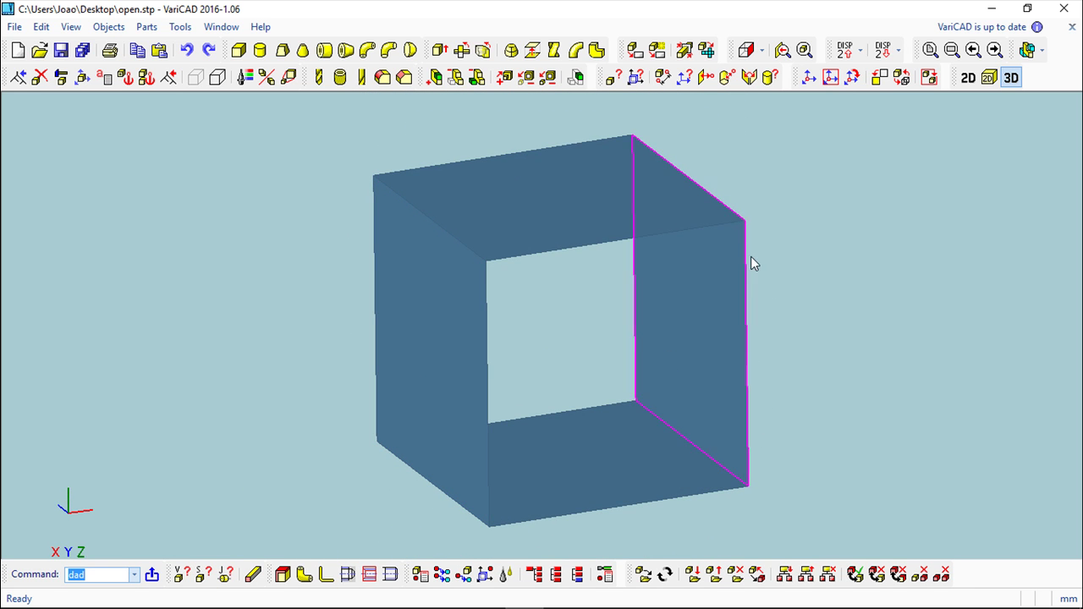
middle_drag(793, 379, 829, 372)
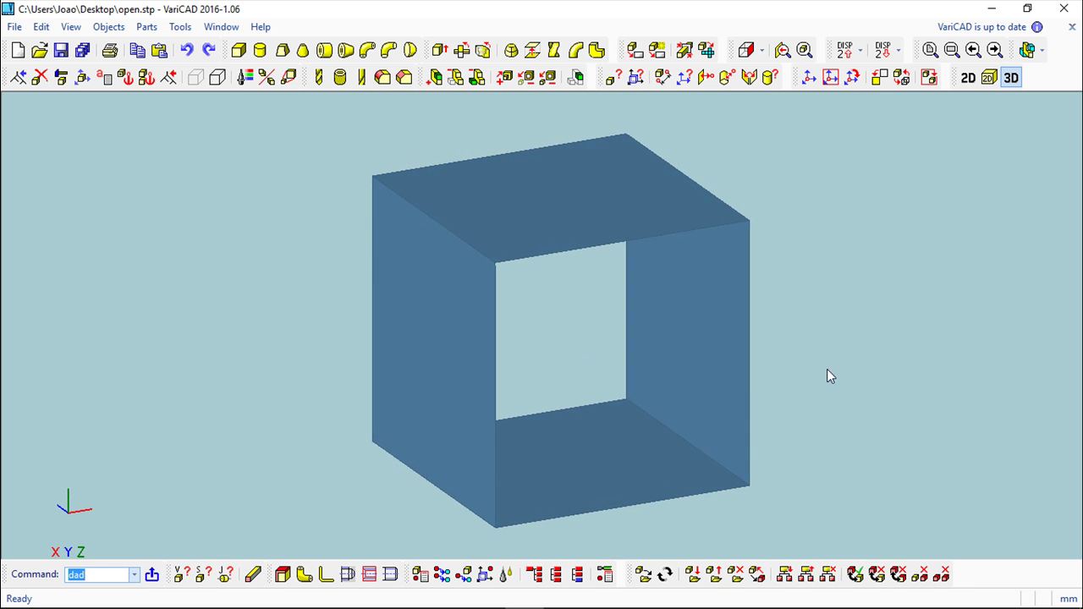
click(109, 27)
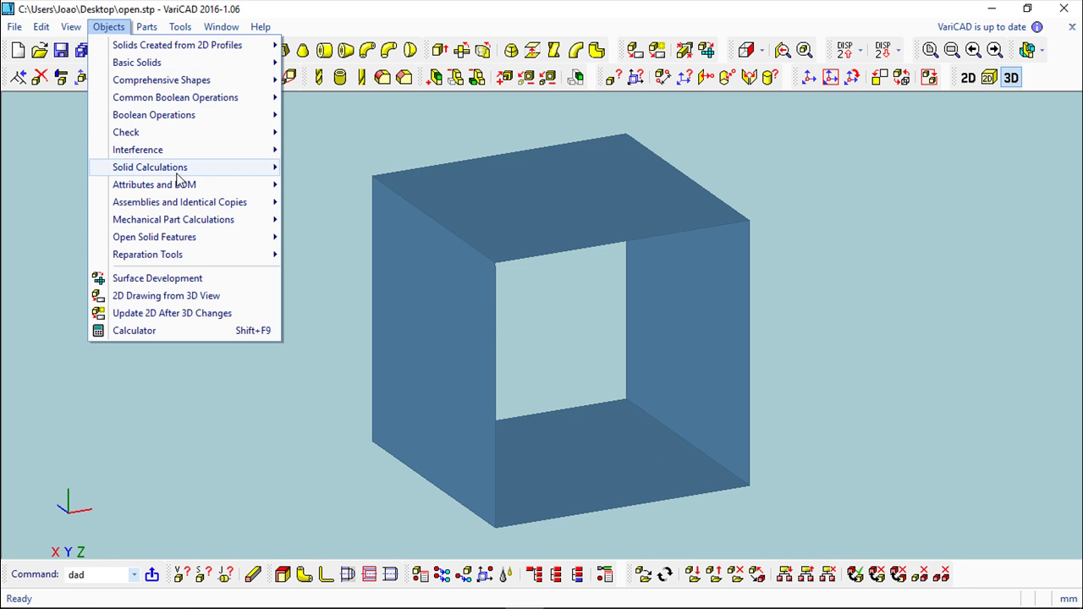
mouse_move(178, 237)
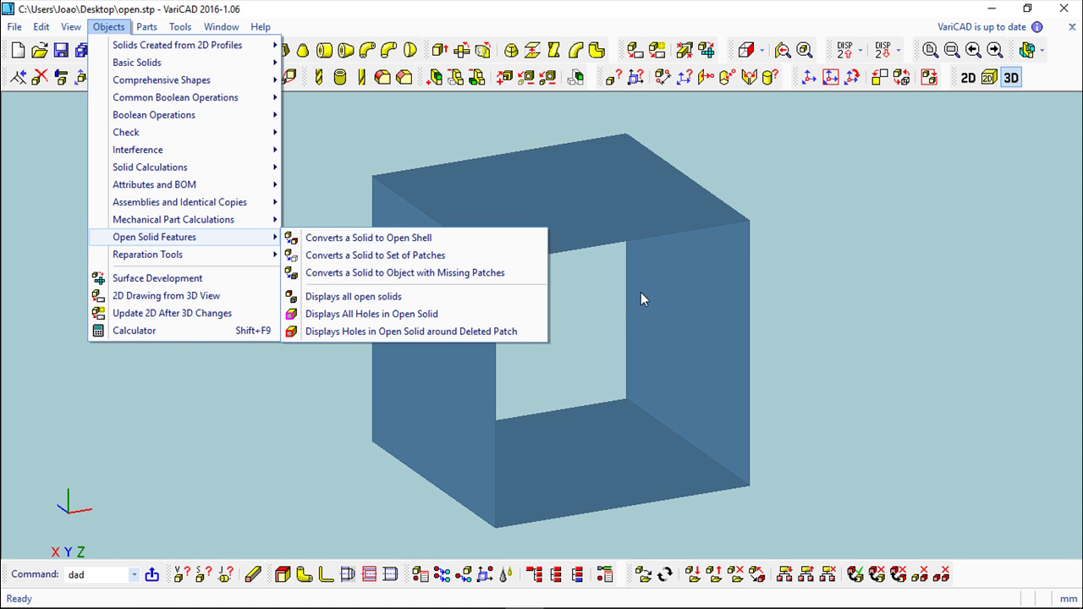
key(Escape)
key(Escape)
middle_drag(867, 319, 717, 274)
middle_drag(858, 316, 884, 353)
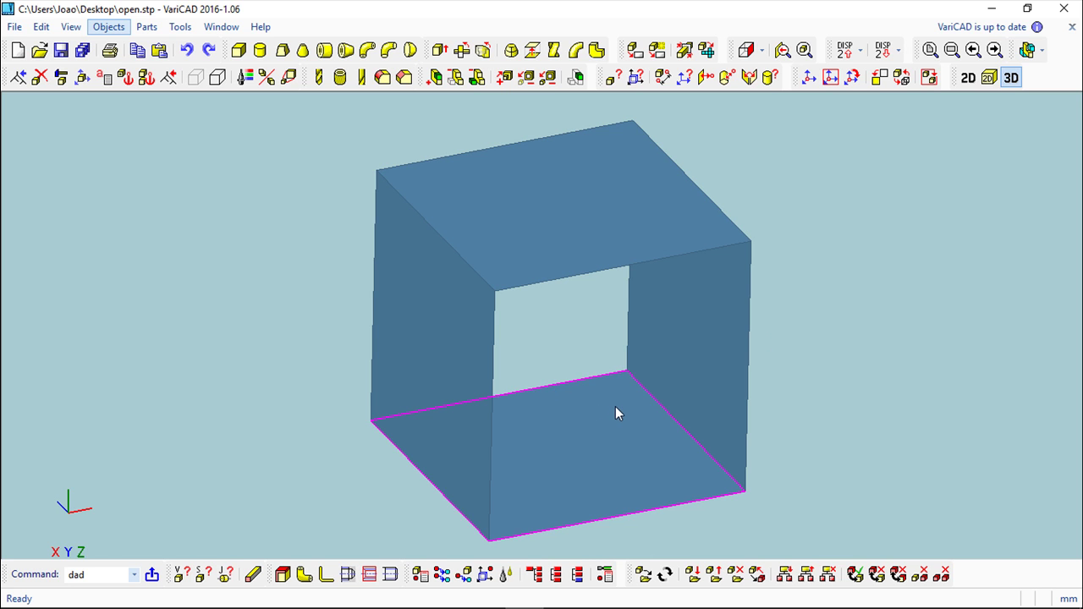
middle_drag(573, 449, 453, 470)
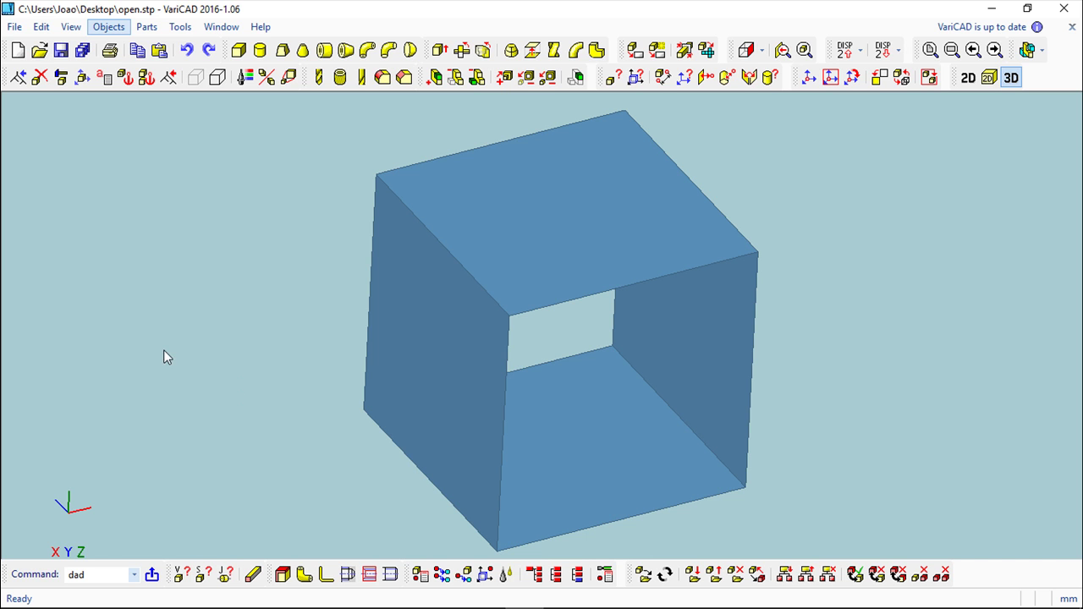
scroll(215, 287, down, 2)
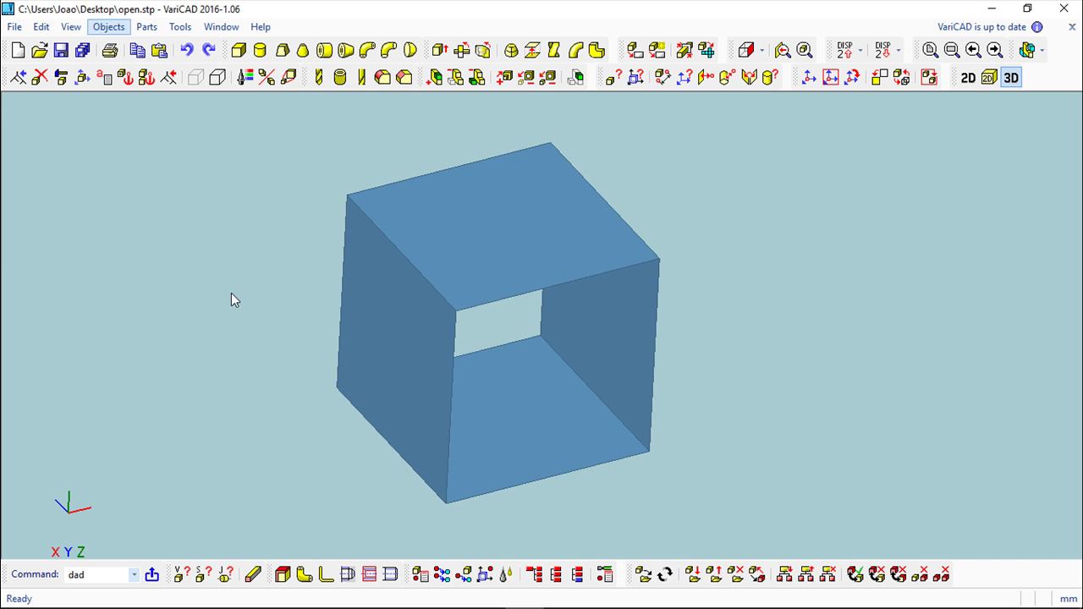
Switch back to the cube.stp document with the filleted open cube.
click(222, 27)
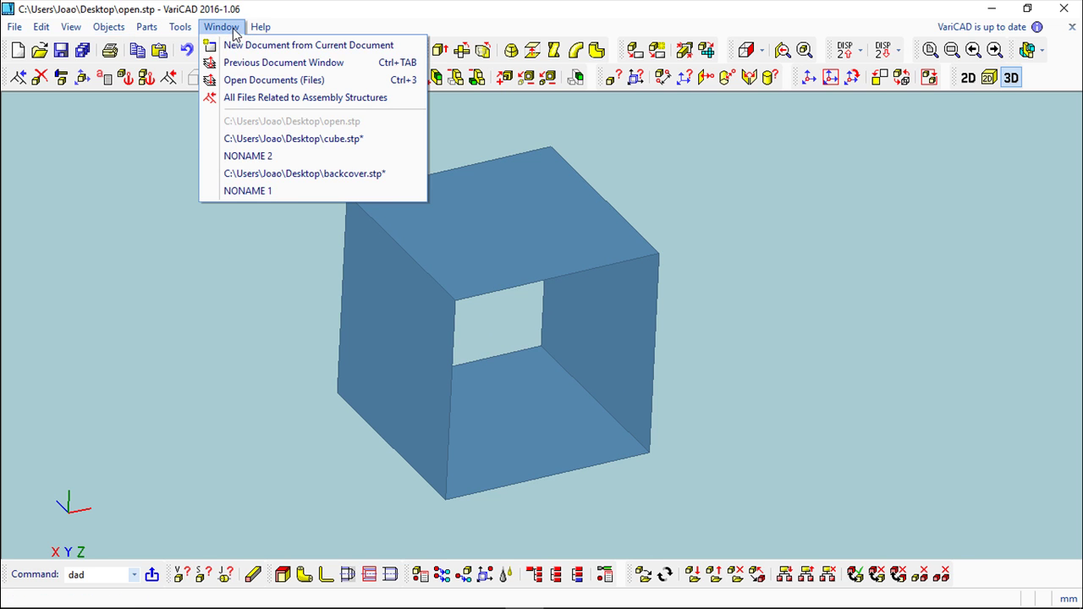
click(318, 140)
drag(370, 338, 361, 313)
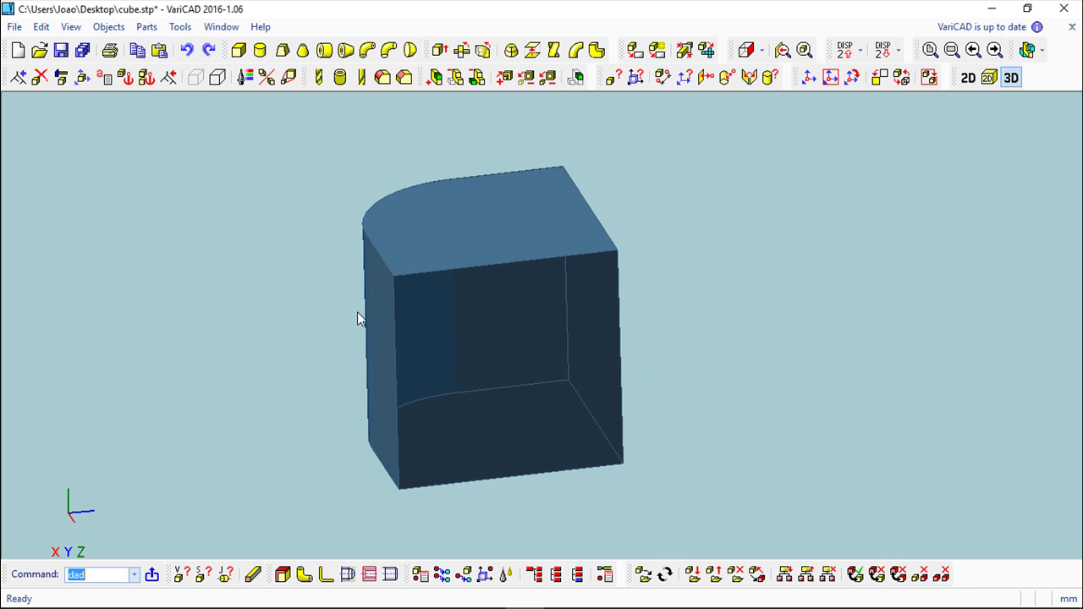
Convert the filleted cube to an open shell, removing the flat face opposite the existing opening.
click(109, 28)
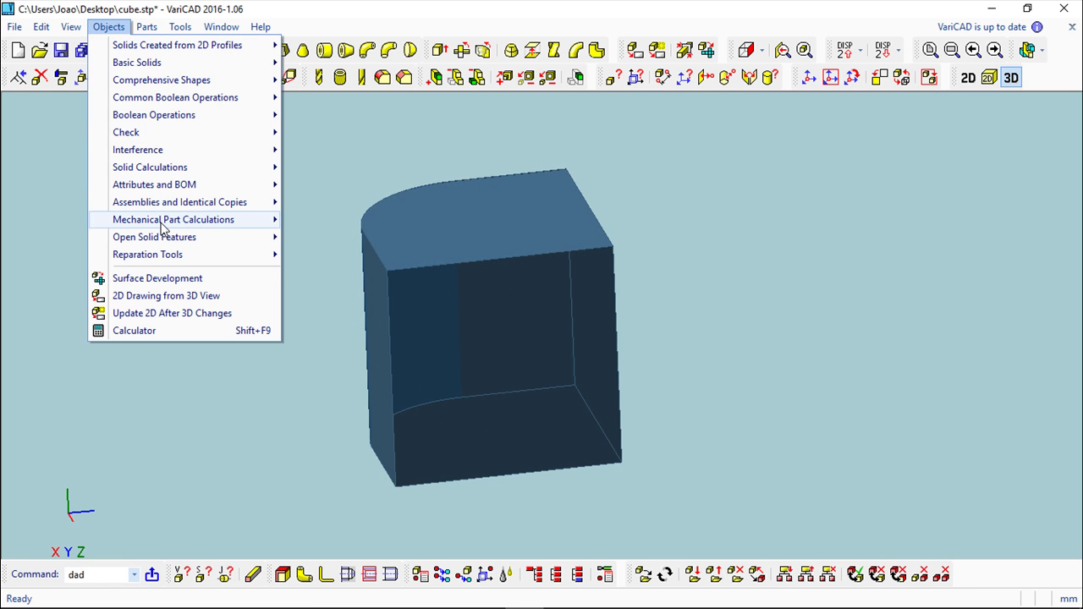
mouse_move(169, 237)
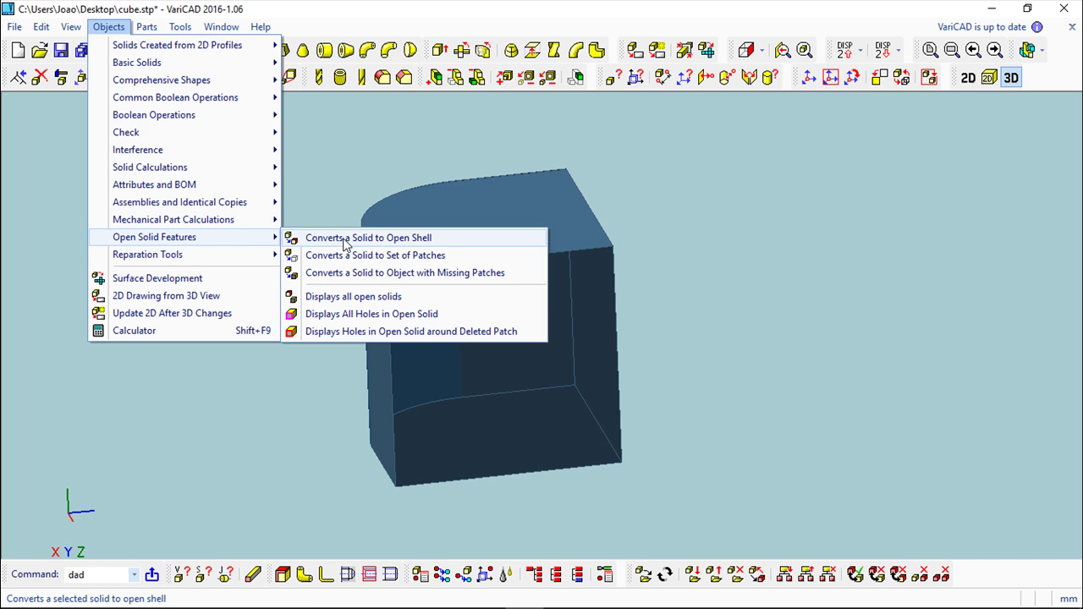
click(369, 245)
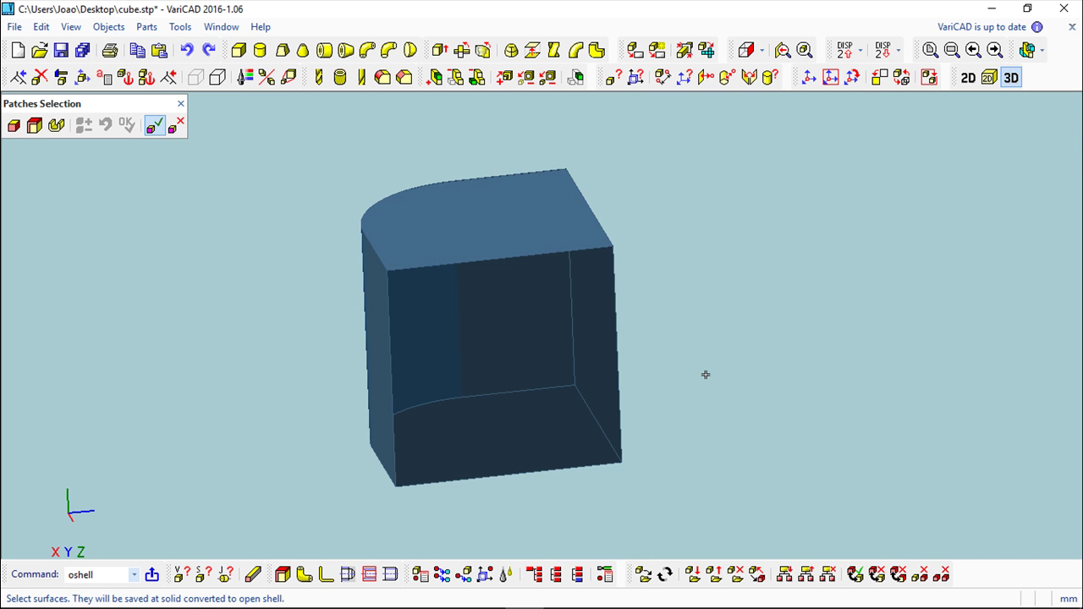
middle_drag(322, 271, 361, 358)
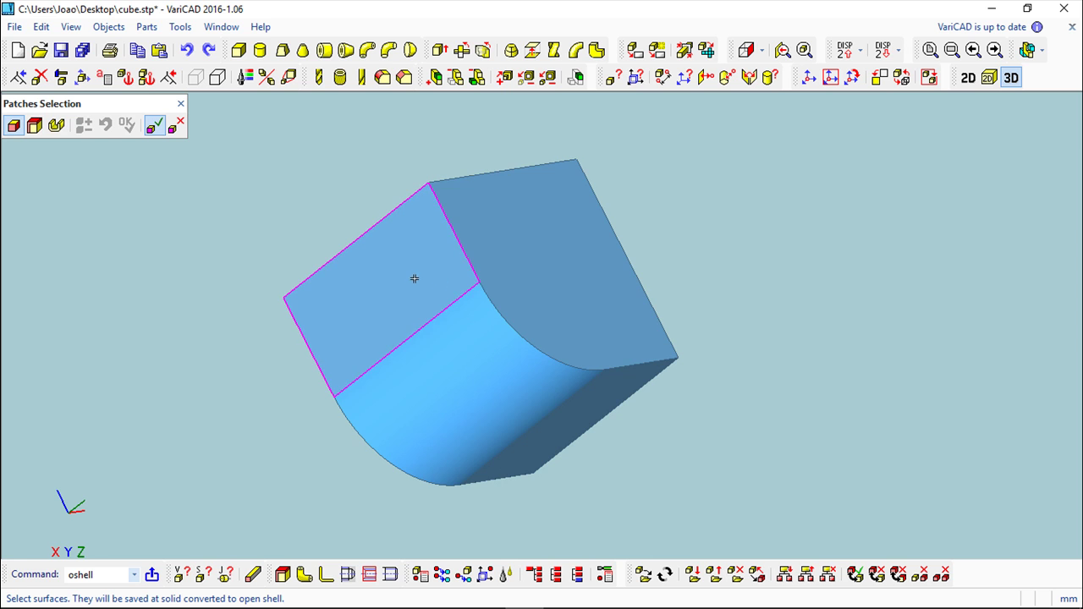
click(415, 278)
click(127, 125)
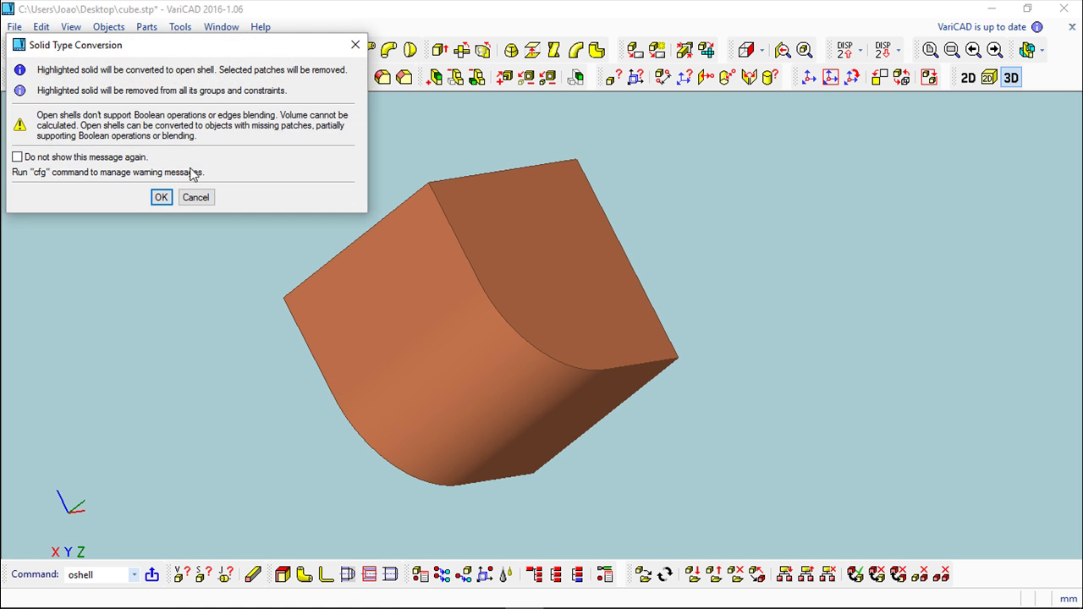
click(159, 197)
mouse_move(445, 254)
middle_down()
mouse_move(715, 275)
mouse_move(534, 222)
mouse_move(574, 254)
mouse_move(590, 284)
mouse_move(575, 250)
mouse_move(589, 236)
mouse_move(706, 252)
mouse_move(585, 230)
mouse_move(680, 219)
mouse_move(589, 251)
mouse_move(590, 231)
middle_up()
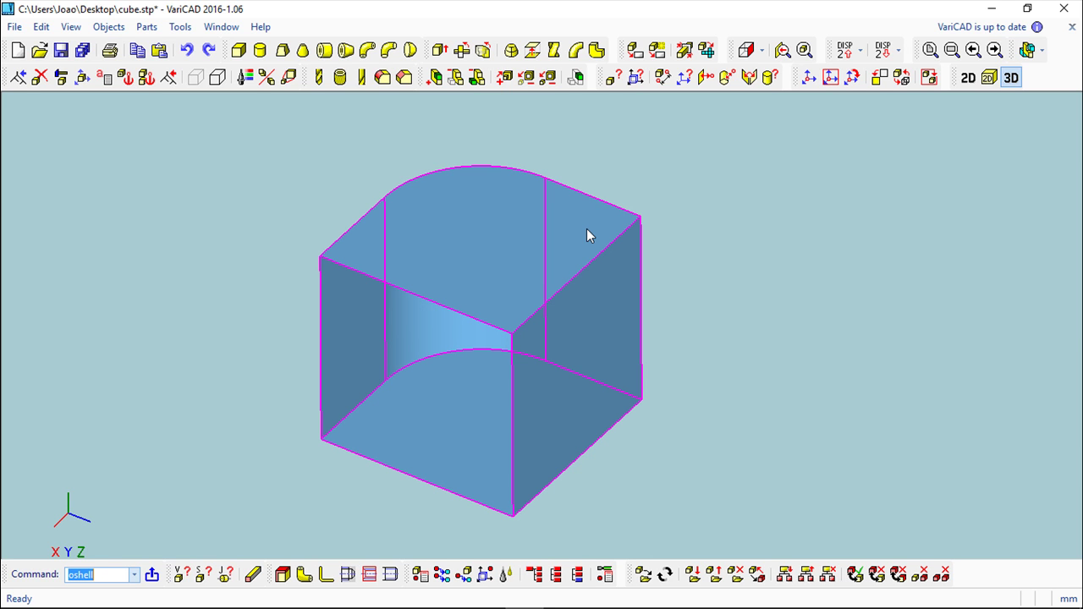
middle_drag(586, 234, 828, 351)
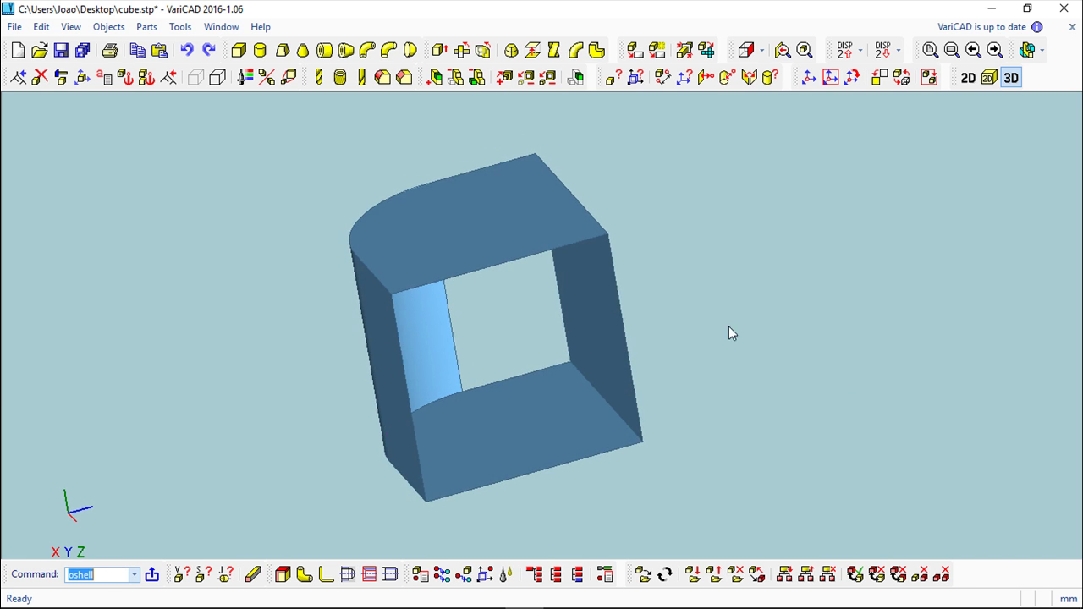
Convert the filleted open cube to a set of patches, accepting the solid type conversion.
click(108, 27)
mouse_move(178, 240)
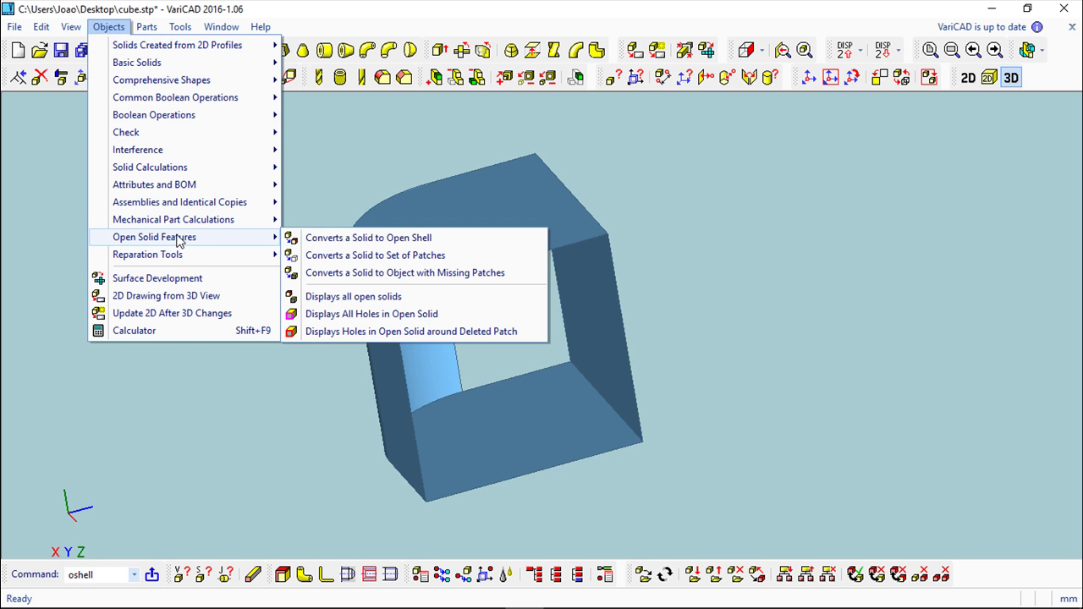
click(420, 257)
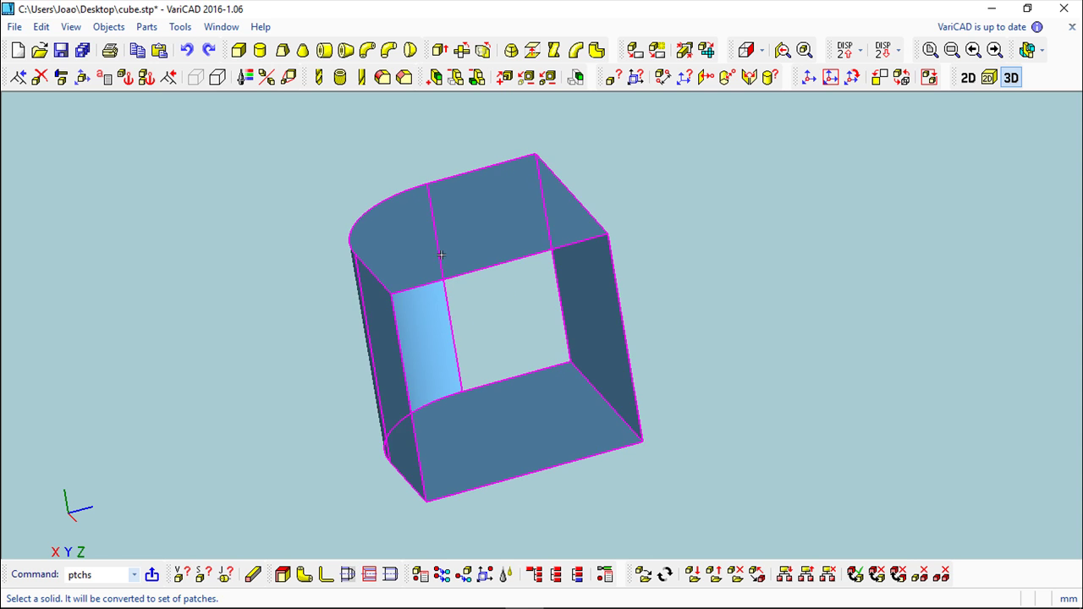
click(445, 286)
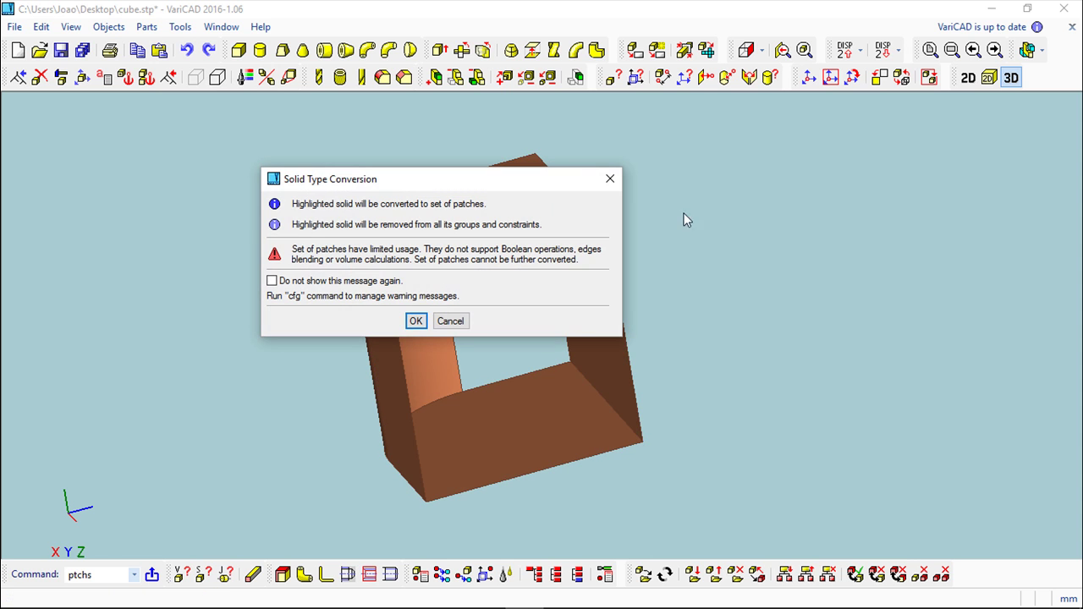
click(414, 322)
middle_drag(254, 301, 350, 360)
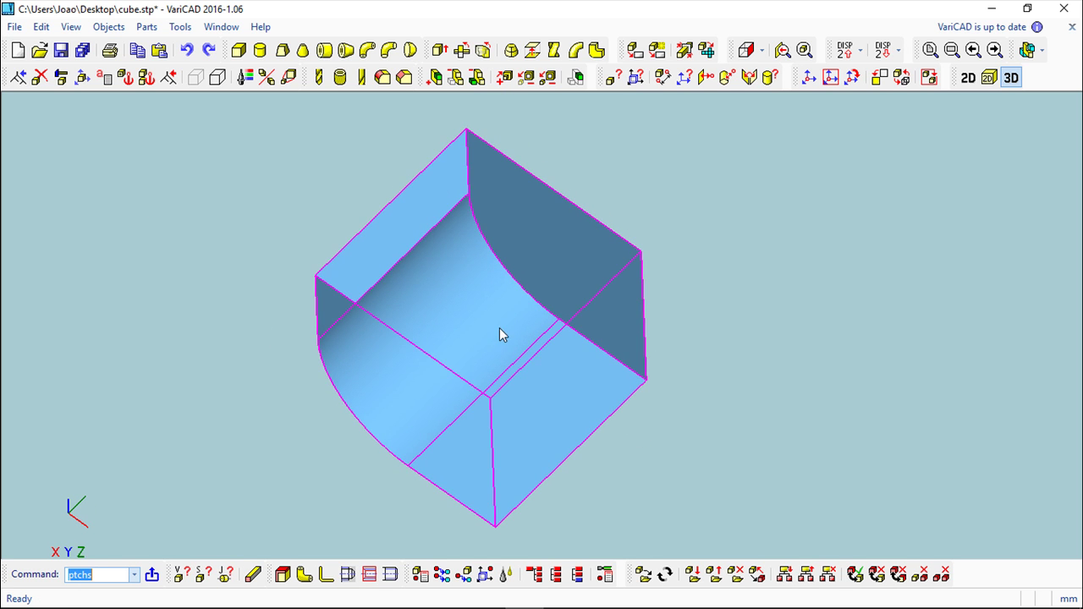
middle_drag(629, 342, 703, 273)
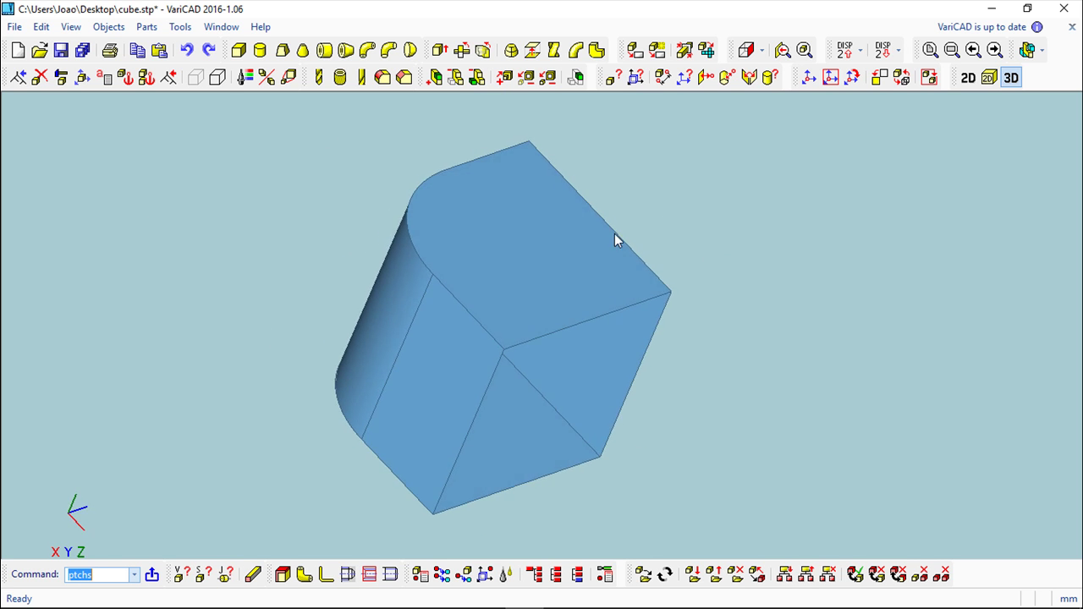
click(40, 77)
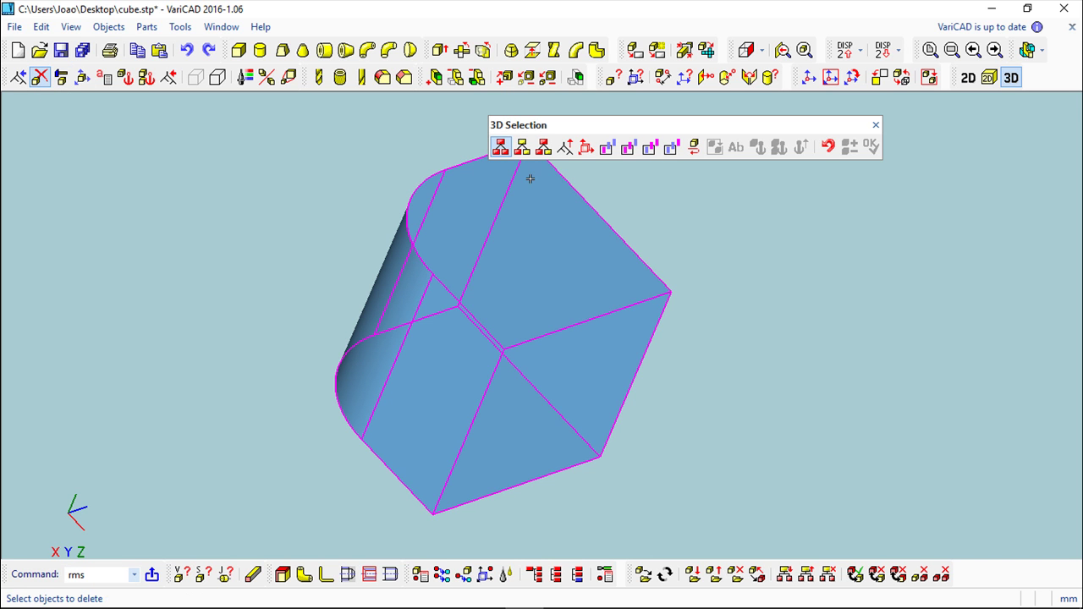
click(522, 149)
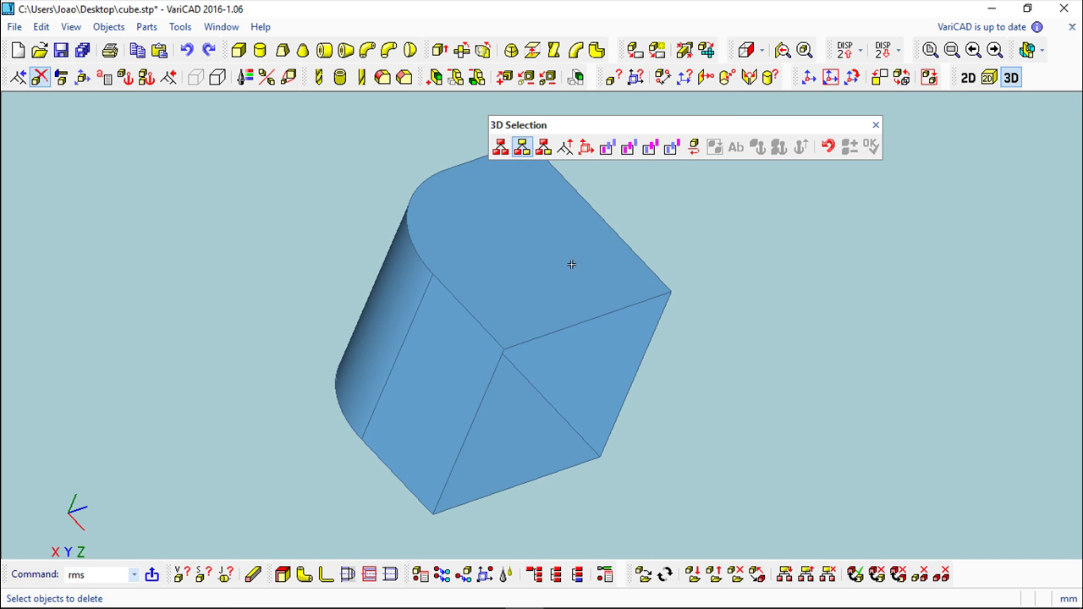
middle_drag(766, 401, 819, 379)
click(876, 125)
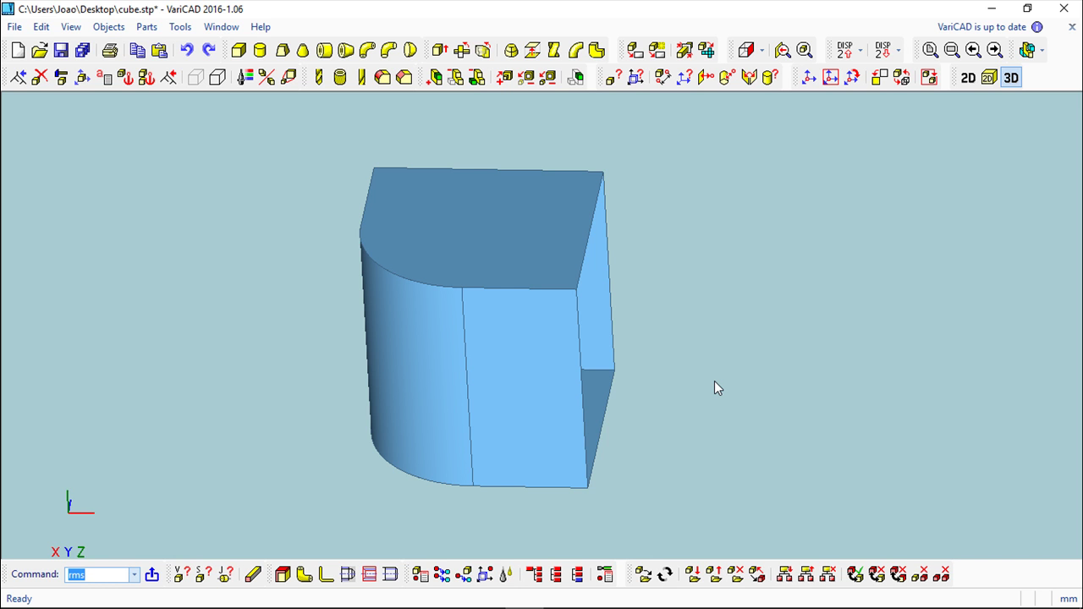
Examine the converted cube's patches, rounded face and two open sides from several angles.
middle_drag(694, 375, 275, 300)
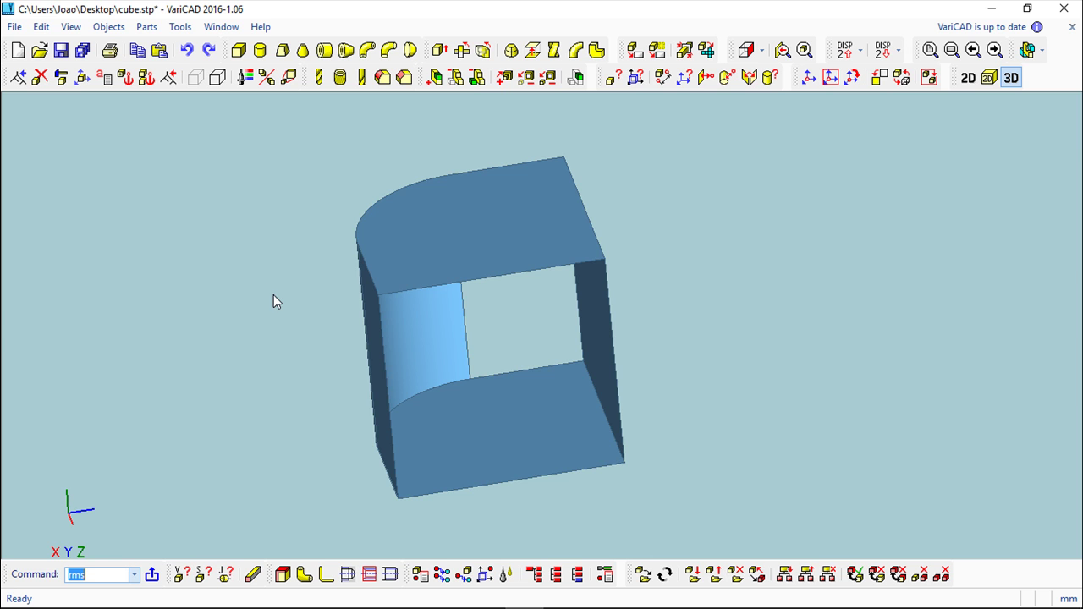
mouse_move(703, 326)
middle_down()
mouse_move(684, 277)
mouse_move(643, 307)
mouse_move(694, 304)
mouse_move(711, 322)
middle_up()
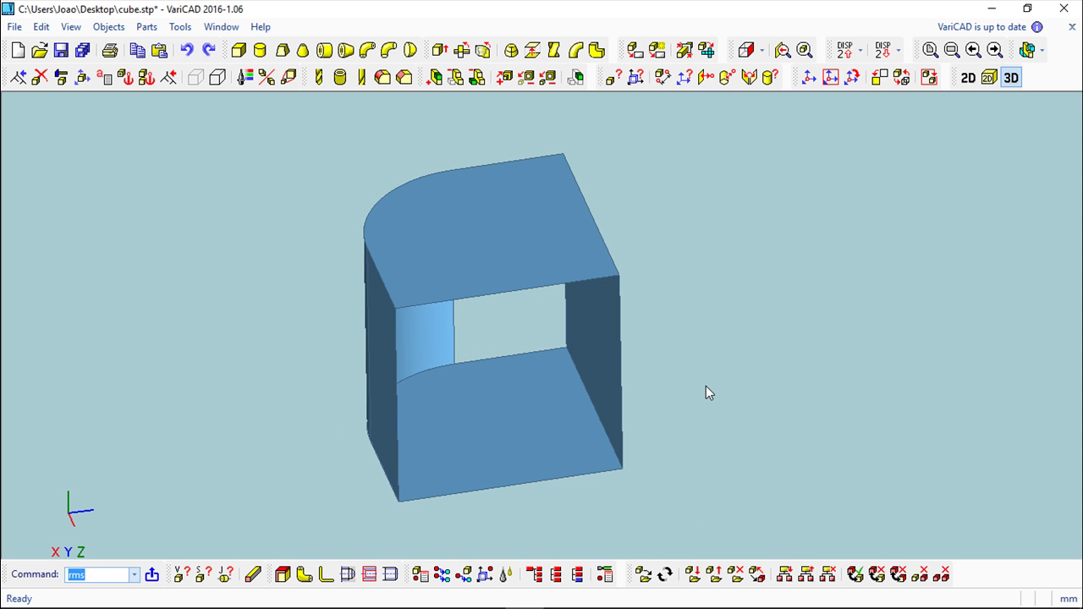
mouse_move(660, 348)
middle_down()
mouse_move(689, 346)
mouse_move(648, 336)
mouse_move(518, 359)
mouse_move(624, 364)
mouse_move(679, 341)
mouse_move(623, 305)
mouse_move(713, 337)
mouse_move(720, 363)
mouse_move(708, 358)
middle_up()
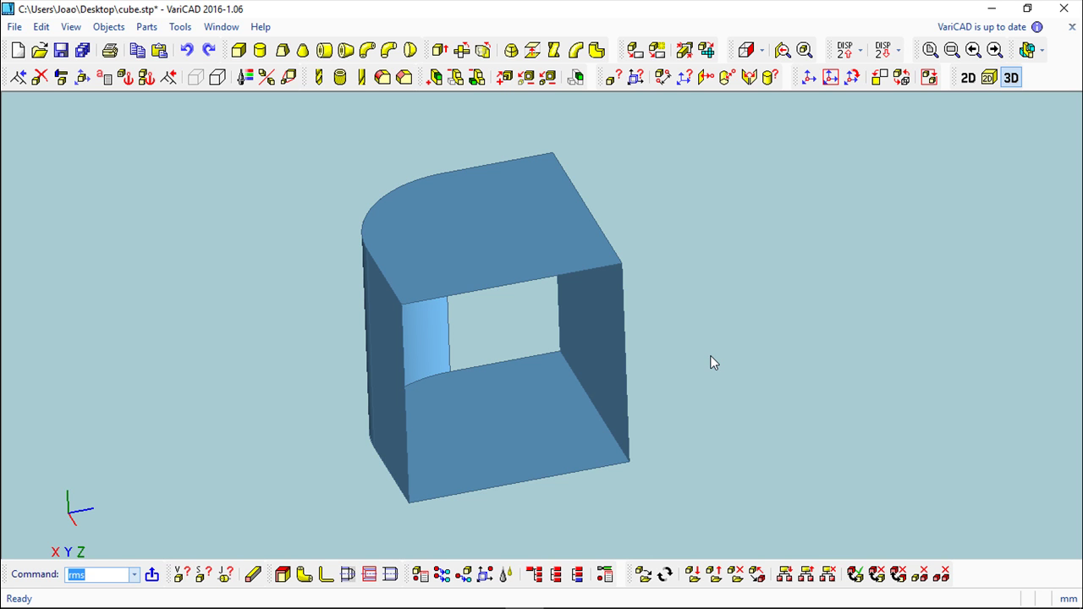
mouse_move(706, 397)
middle_down()
mouse_move(707, 357)
mouse_move(701, 386)
middle_up()
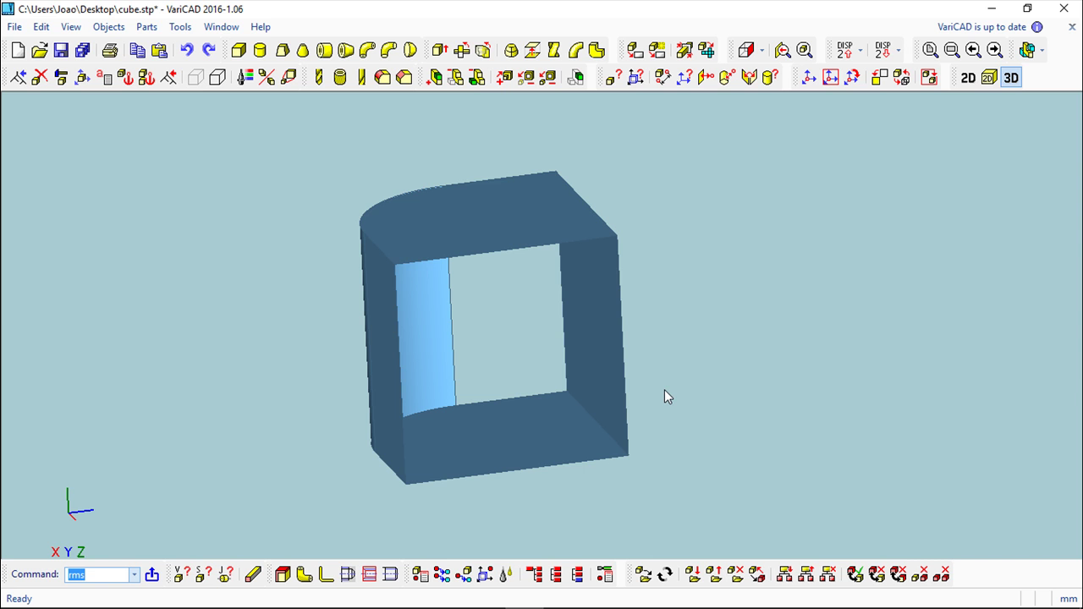
middle_drag(739, 401, 713, 360)
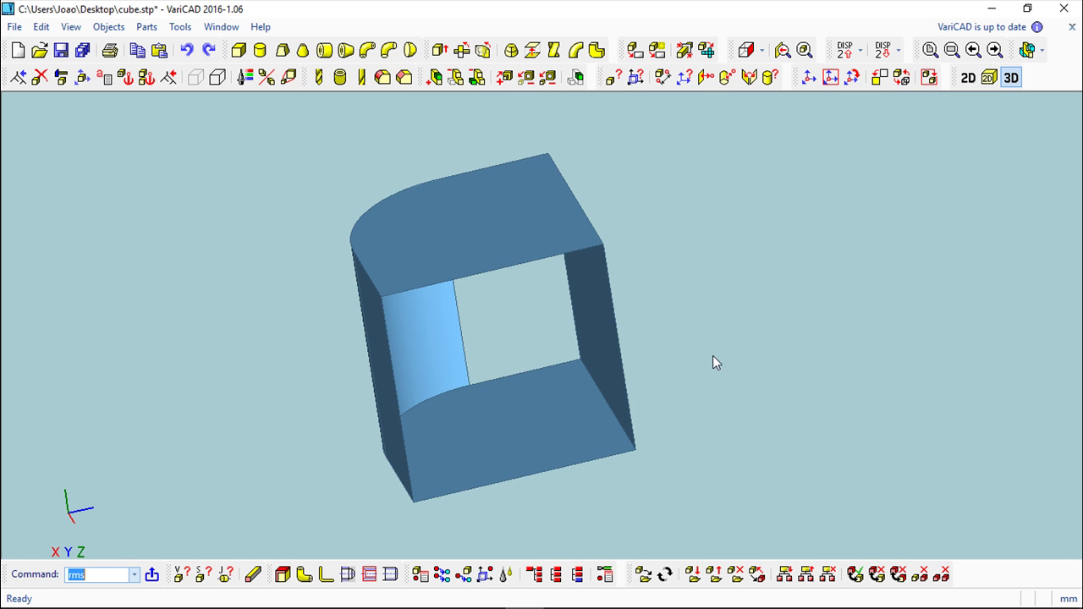
mouse_move(730, 370)
middle_down()
mouse_move(736, 353)
mouse_move(726, 368)
middle_up()
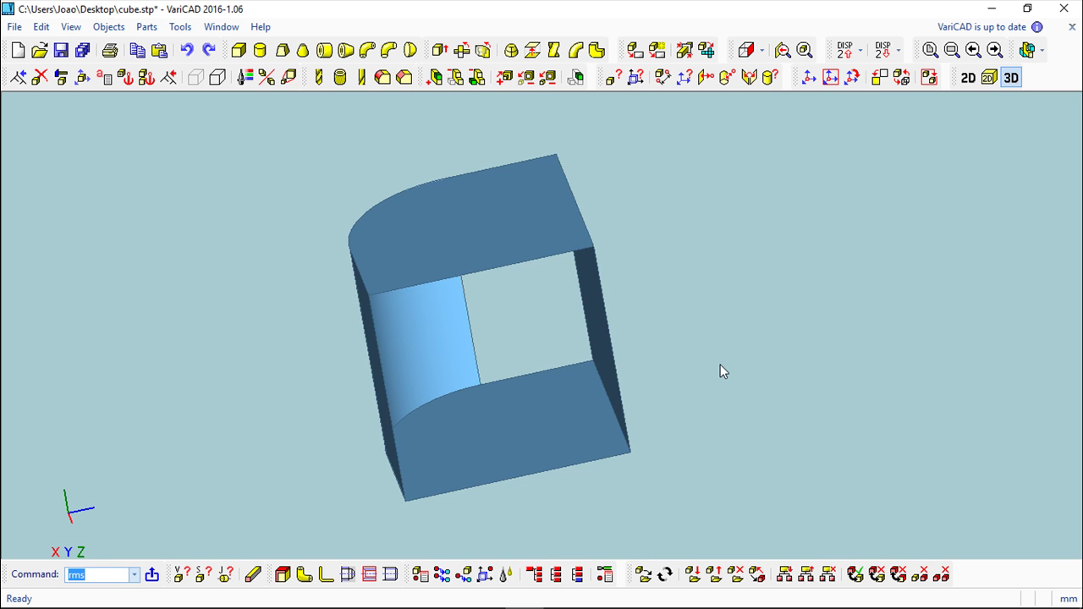
middle_drag(679, 377, 640, 355)
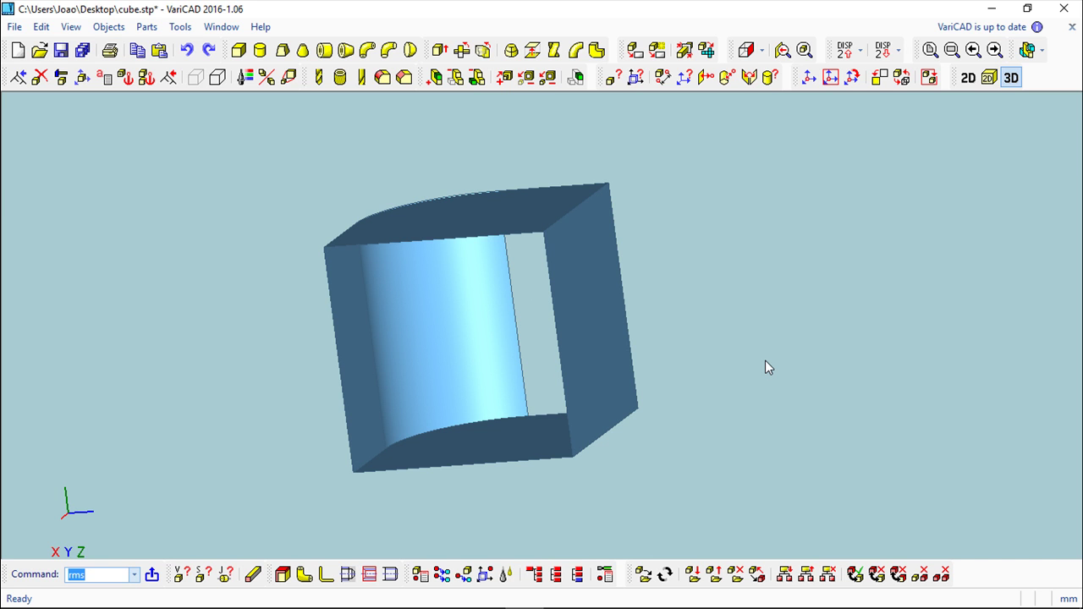
middle_drag(708, 416, 744, 415)
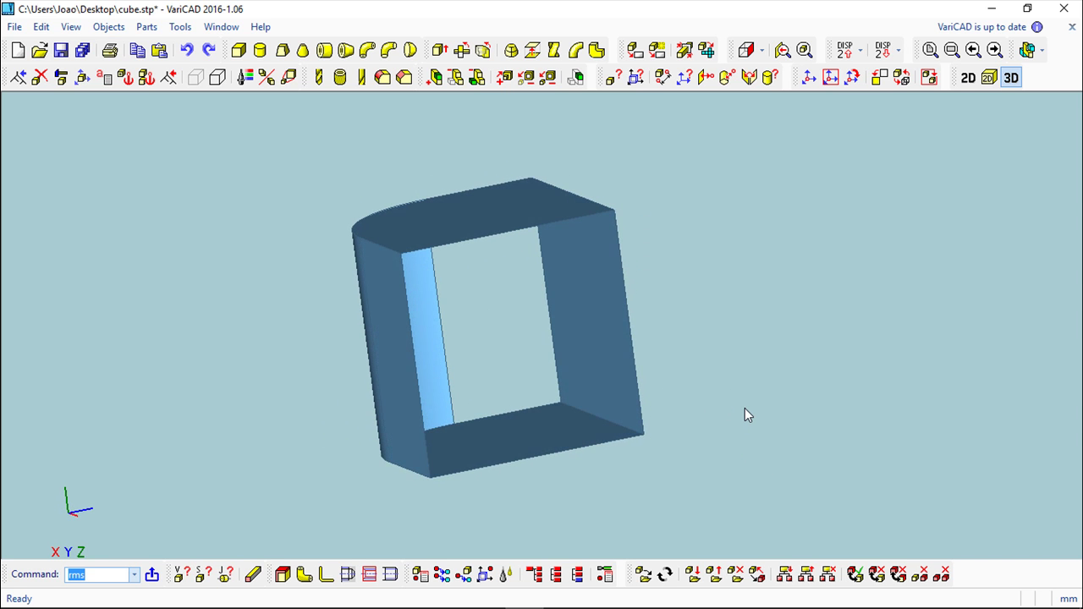